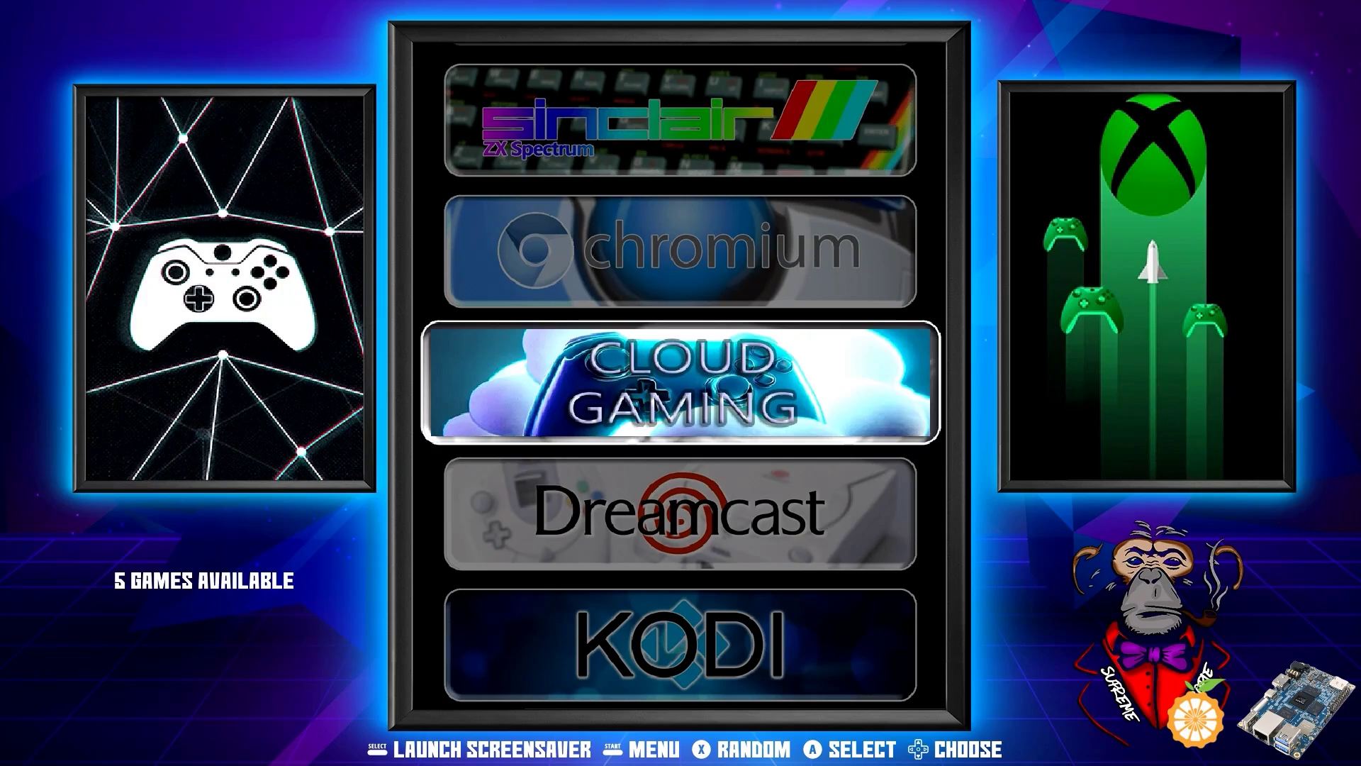
# Browse the game system carousel to see the available systems, from Cloud Gaming and Kodi to ZMachine, ScummVM and Ports.
pyautogui.press('Down')
pyautogui.press('Down')
pyautogui.press('Down')
pyautogui.press('Up')
pyautogui.press('Up')
pyautogui.press('Up')
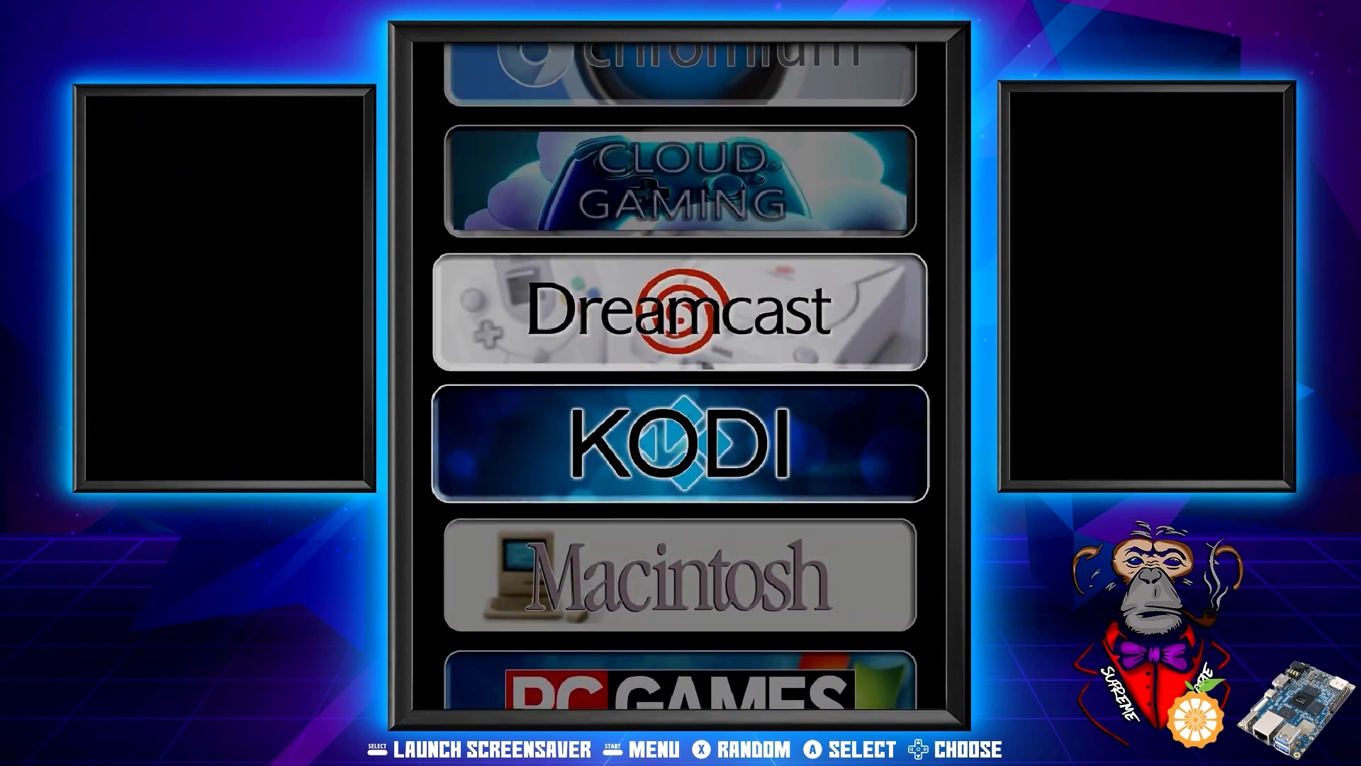
pyautogui.press('Up')
pyautogui.press('Up')
pyautogui.press('Up')
pyautogui.press('Up')
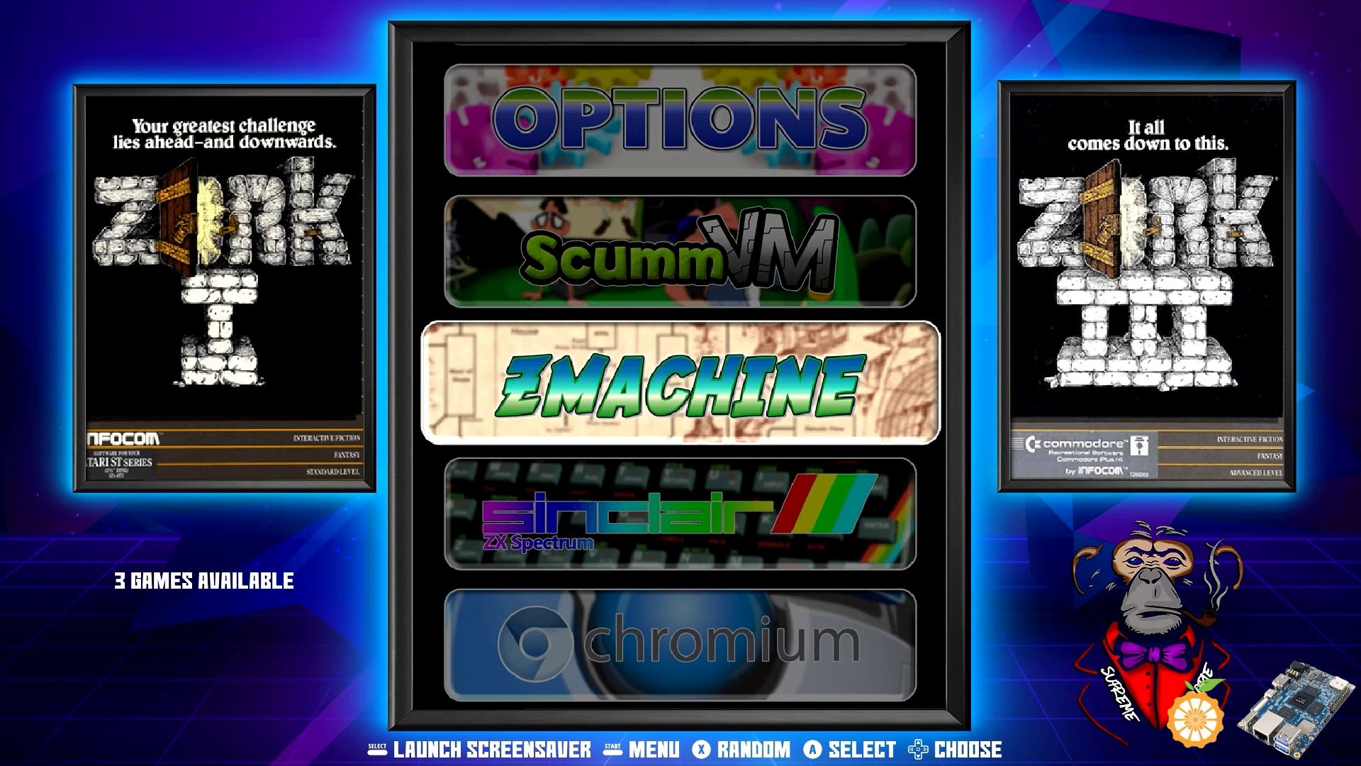
pyautogui.press('Up')
pyautogui.press('Up')
pyautogui.press('Up')
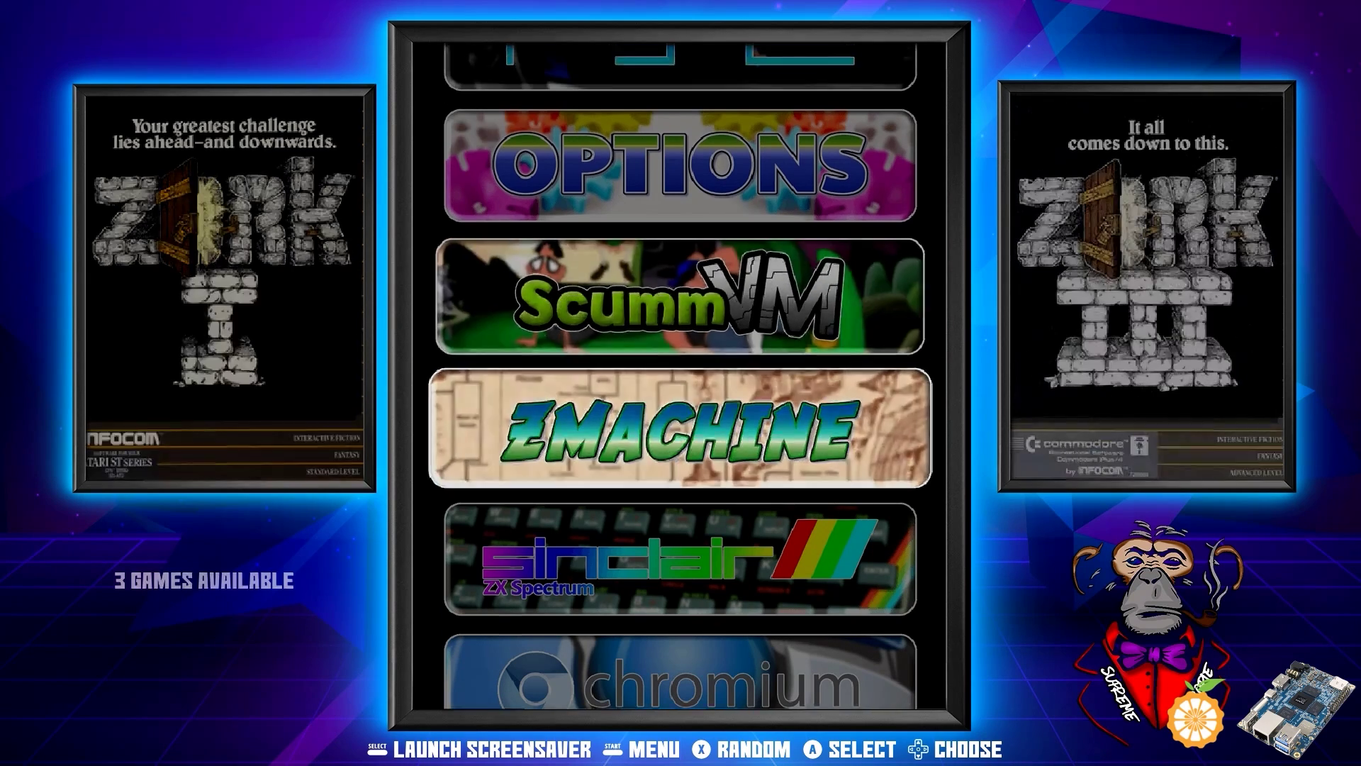
pyautogui.press('Down')
pyautogui.press('Down')
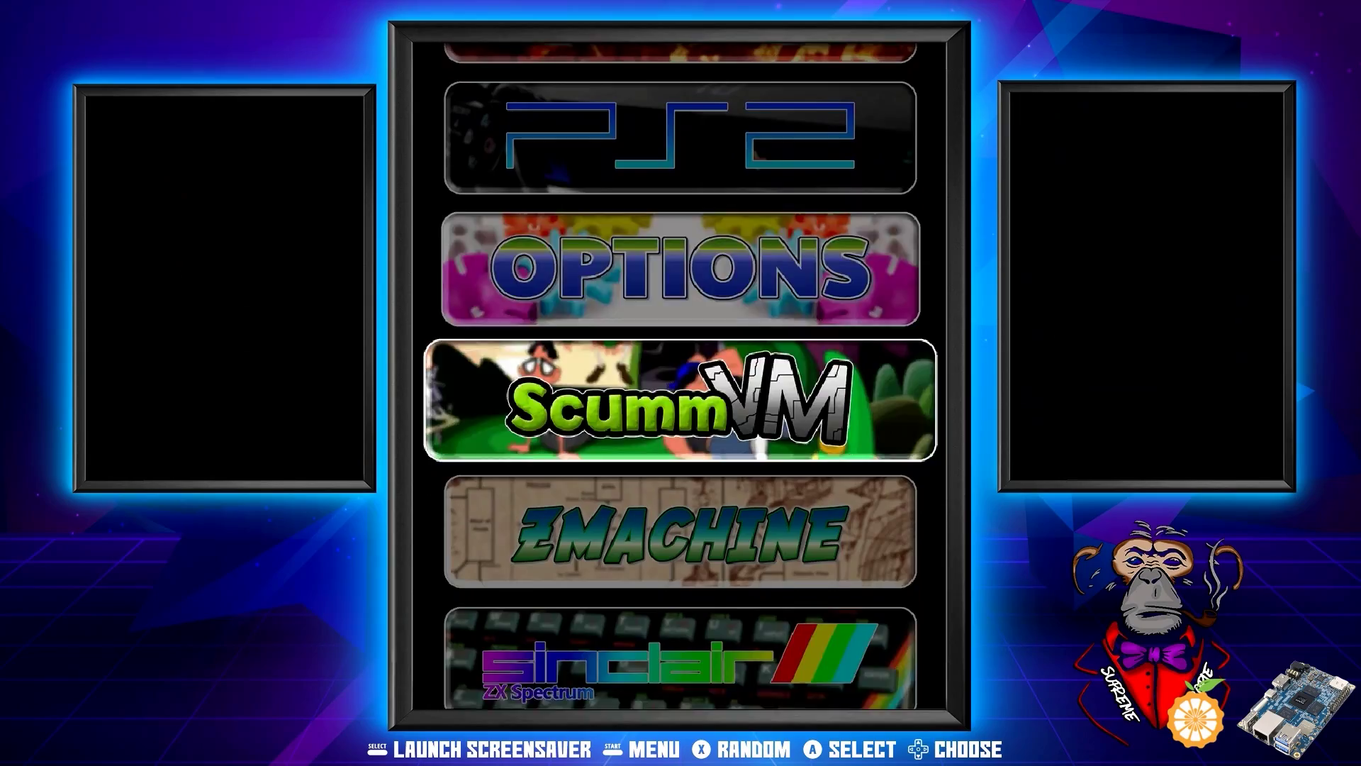
pyautogui.press('Up')
pyautogui.press('Up')
pyautogui.press('Up')
pyautogui.press('Up')
pyautogui.press('Up')
pyautogui.press('Up')
pyautogui.press('Up')
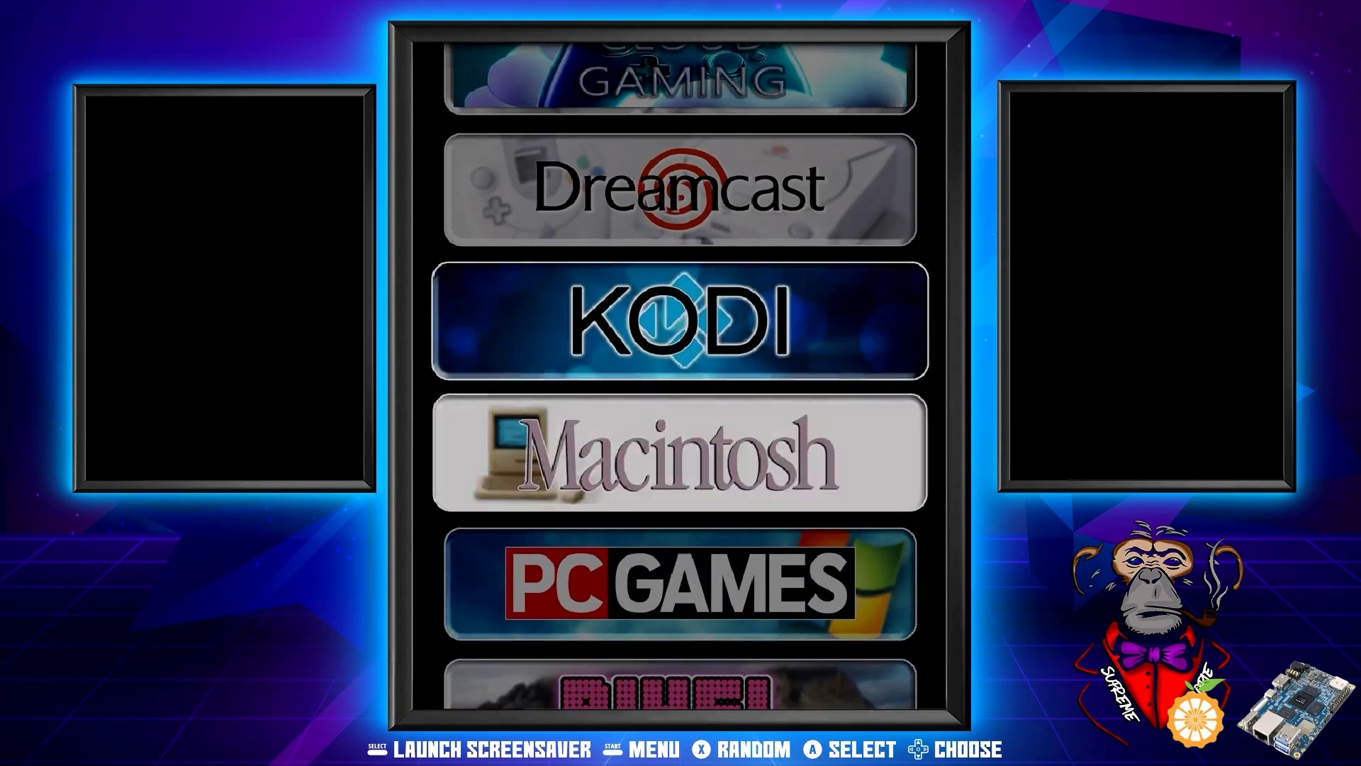
pyautogui.press('Up')
pyautogui.press('Down')
pyautogui.press('Down')
pyautogui.press('Down')
pyautogui.press('Down')
pyautogui.press('Down')
pyautogui.press('Down')
pyautogui.press('Down')
pyautogui.press('Down')
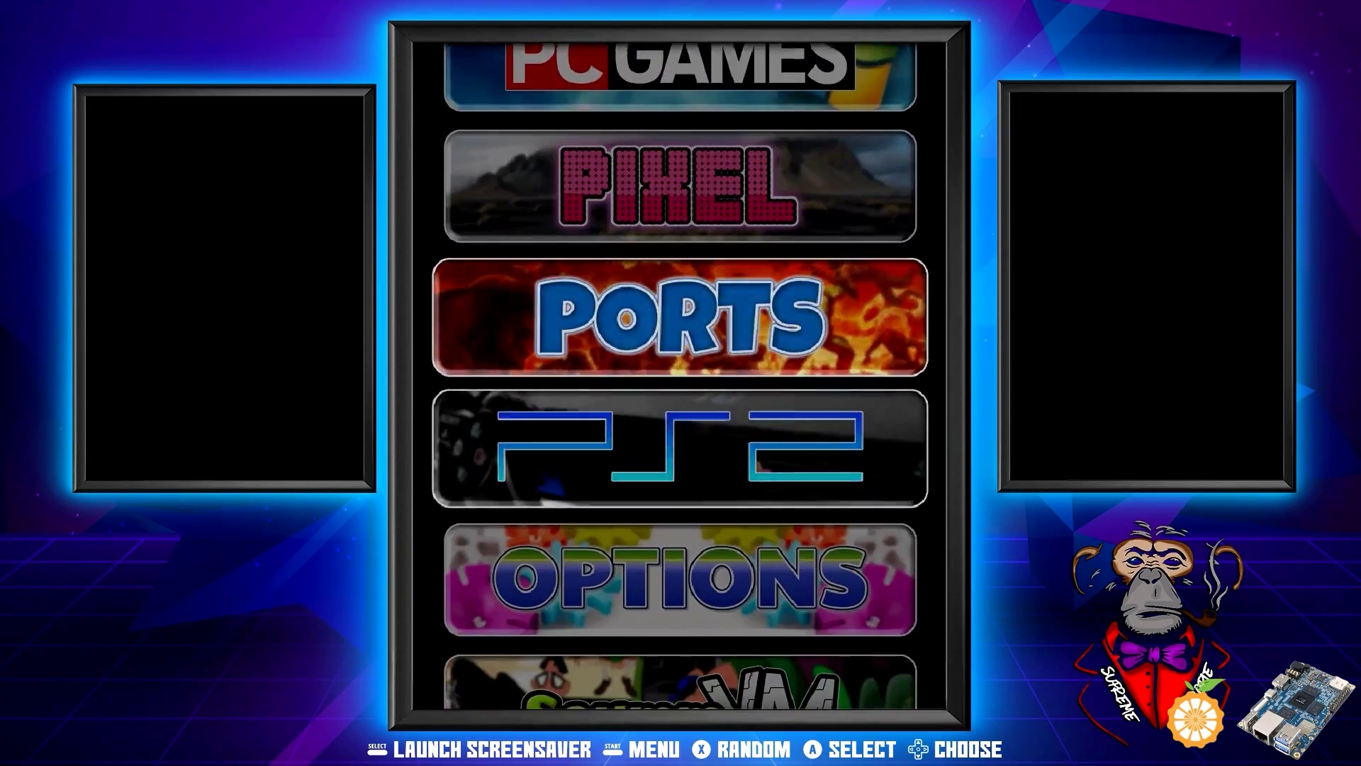
# Highlight the PS2 system in the carousel, between Ports and Options.
pyautogui.press('Up')
pyautogui.press('Up')
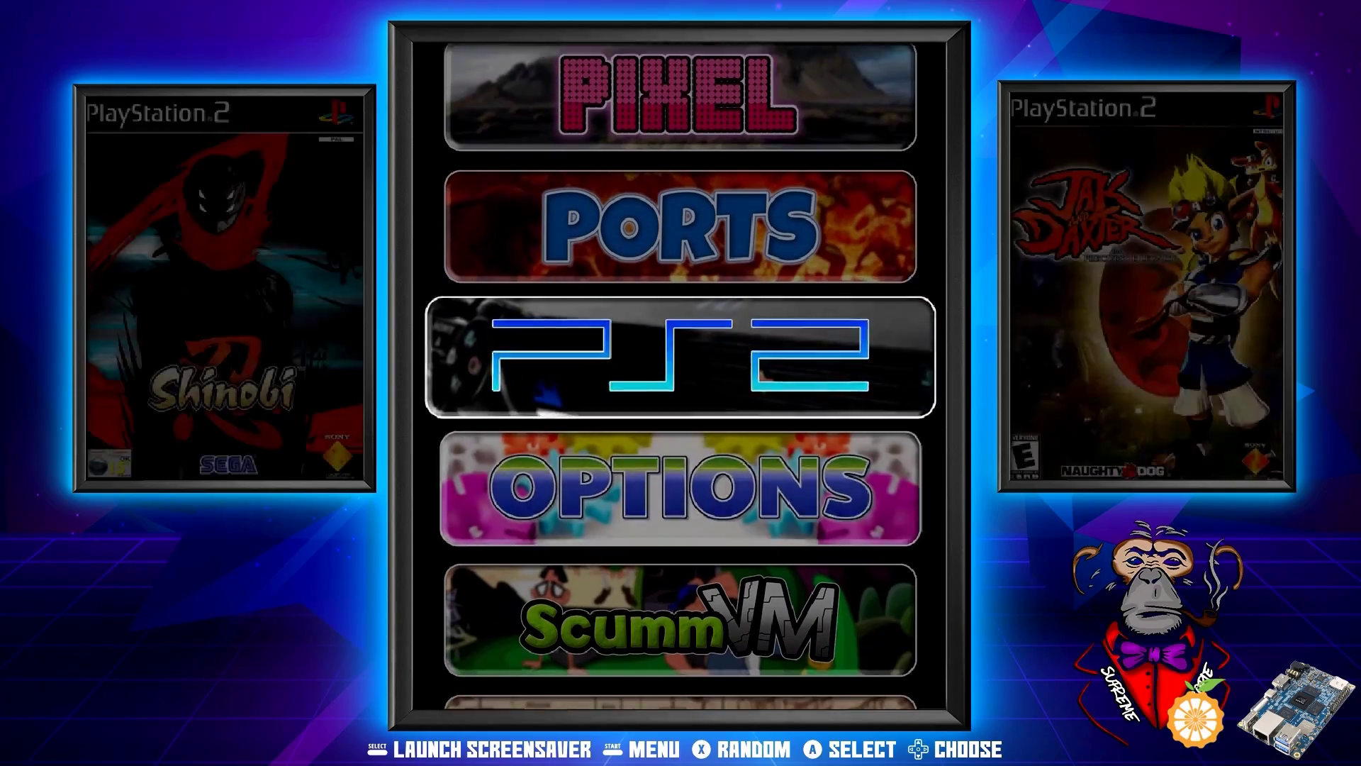
pyautogui.press('Down')
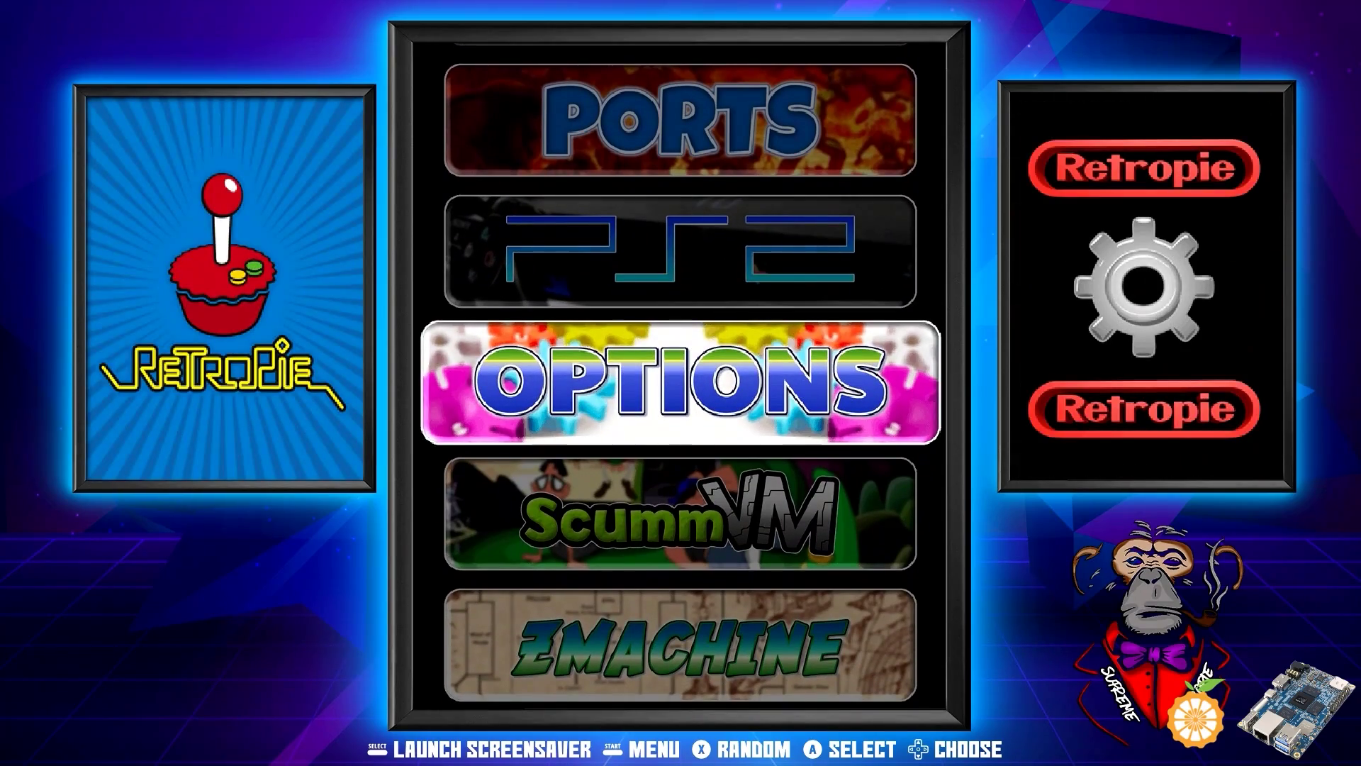
pyautogui.press('Up')
pyautogui.press('Up')
pyautogui.press('Down')
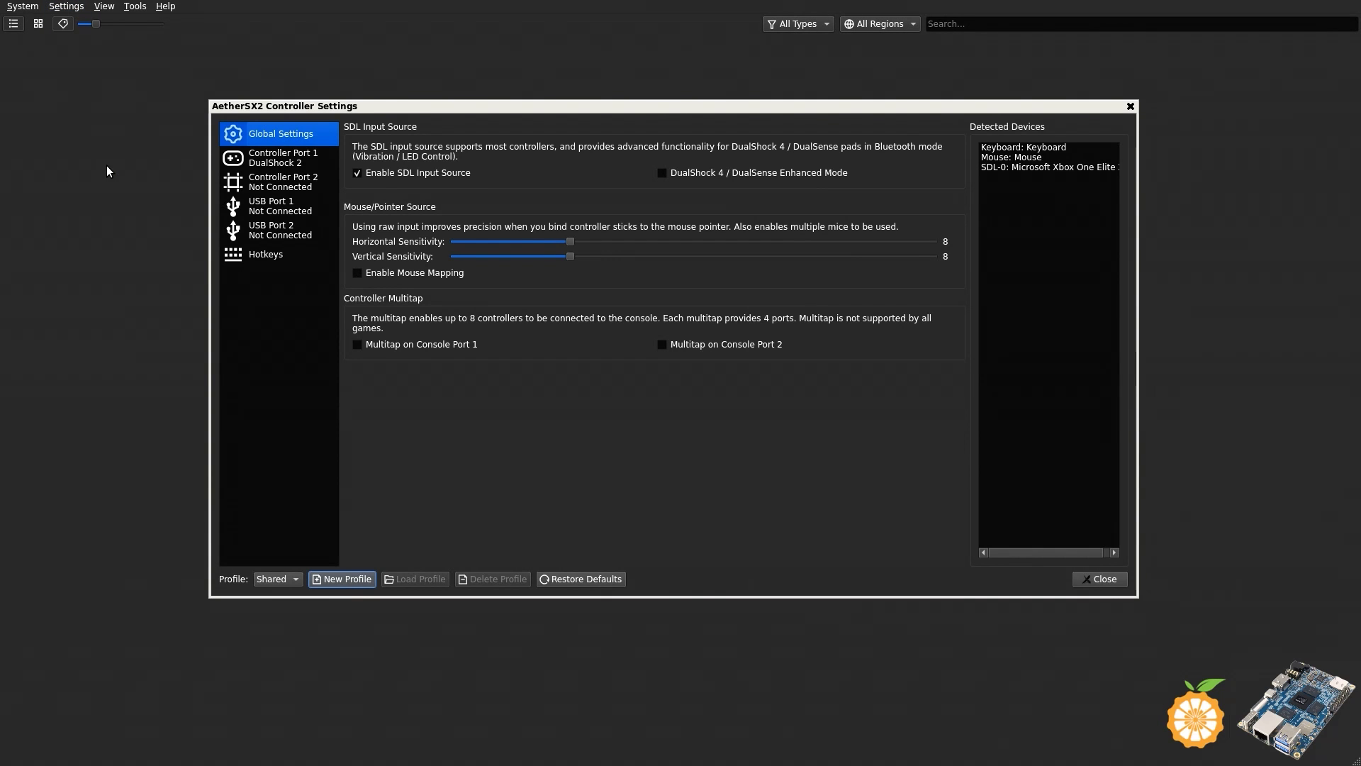
# Open the Controller Port 1 bindings and check the virtual controller type choices, keeping DualShock 2.
pyautogui.click(289, 162)
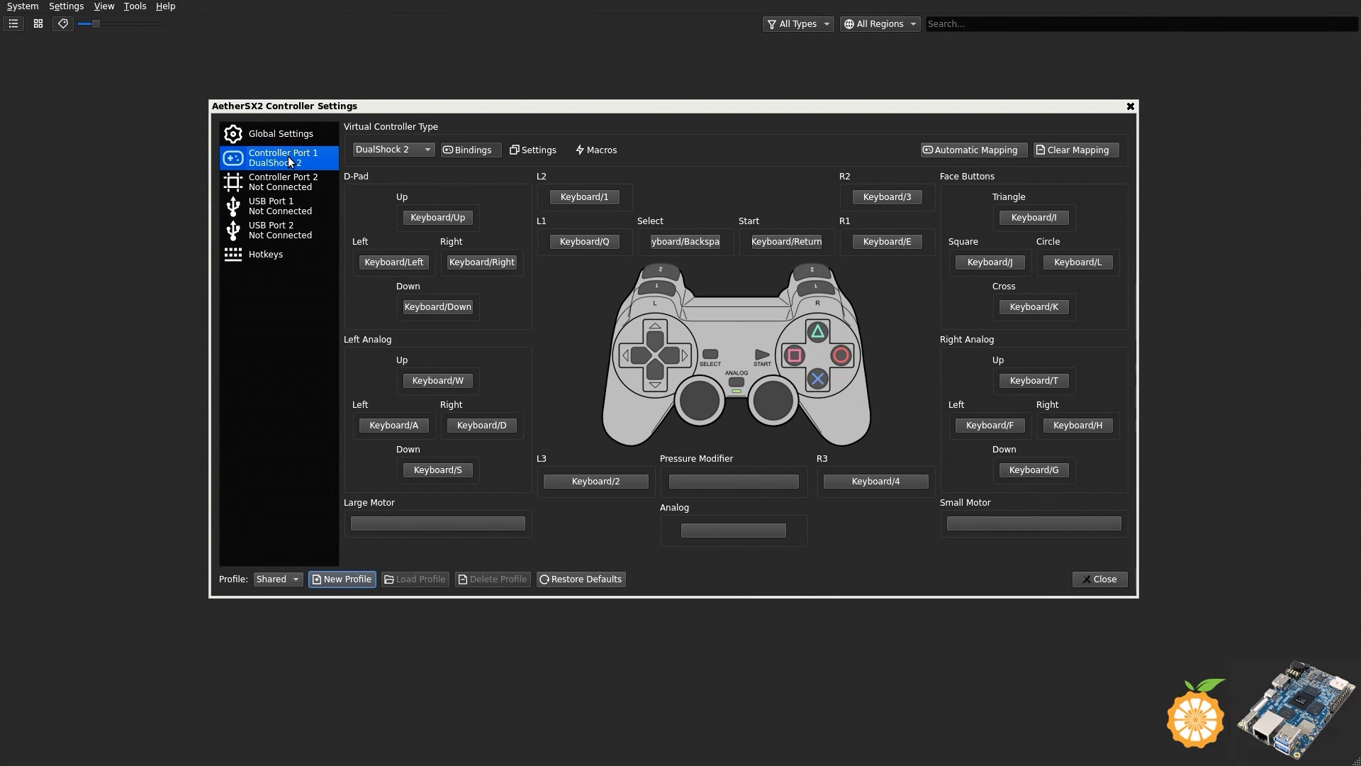
pyautogui.click(429, 149)
pyautogui.click(459, 119)
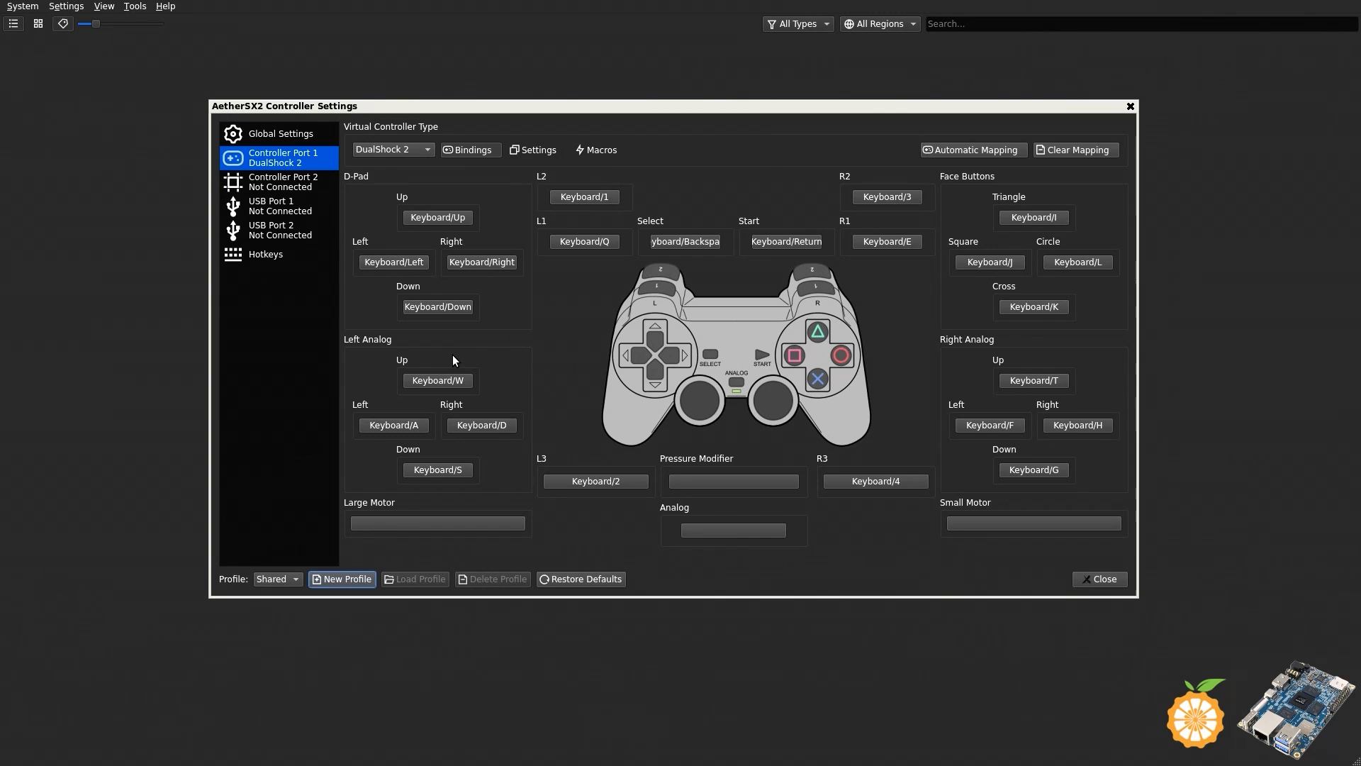
# Bind the D-Pad left, right, up and down of Controller Port 1 to the gamepad's DPadLeft, DPadRight, DPadUp and DPadDown.
pyautogui.click(414, 261)
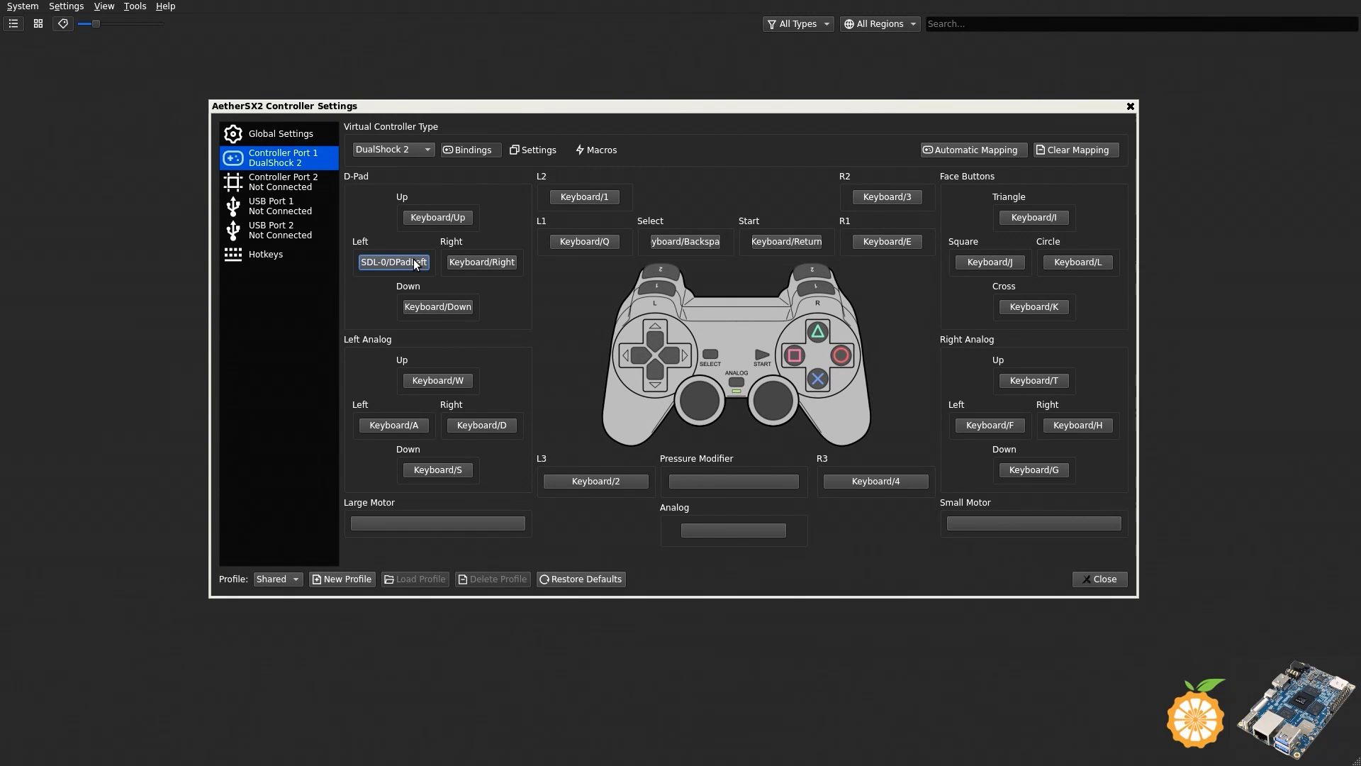
pyautogui.click(482, 261)
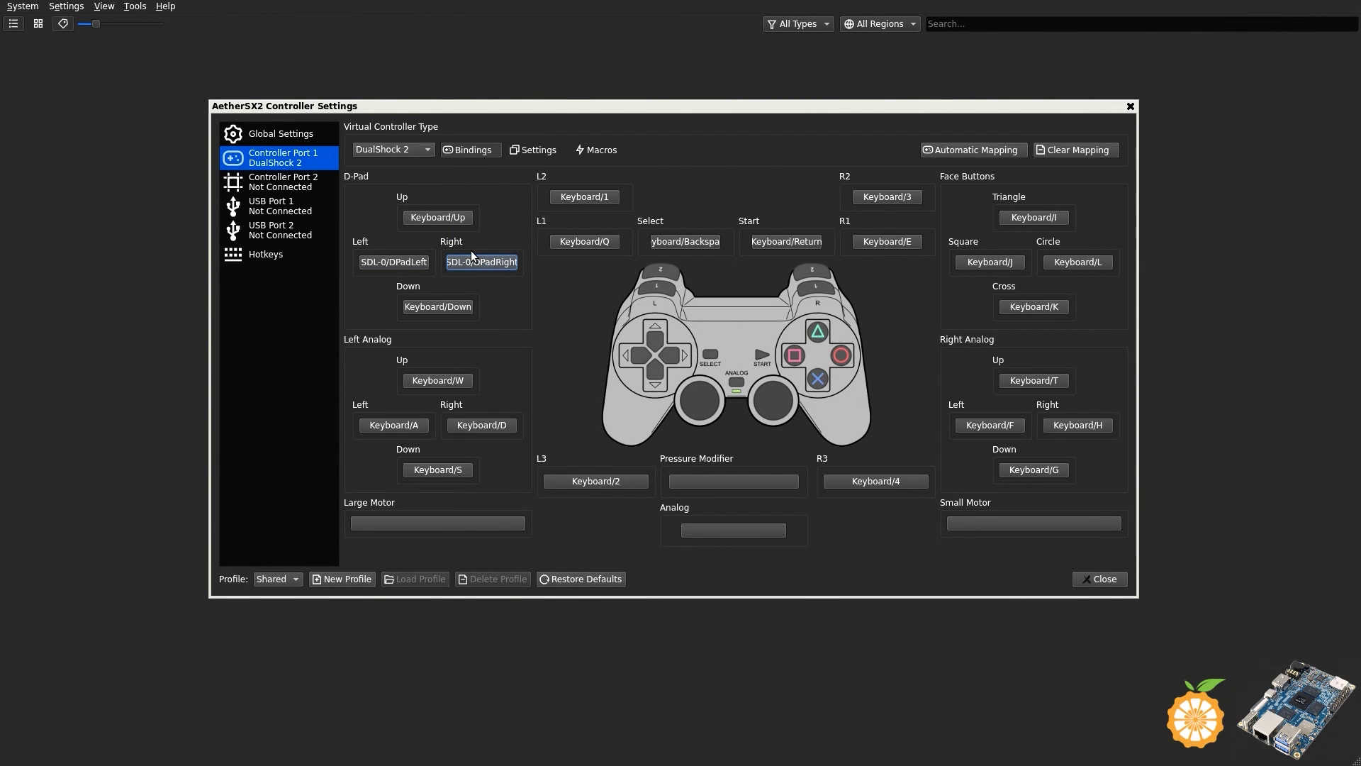
pyautogui.click(433, 214)
pyautogui.click(444, 310)
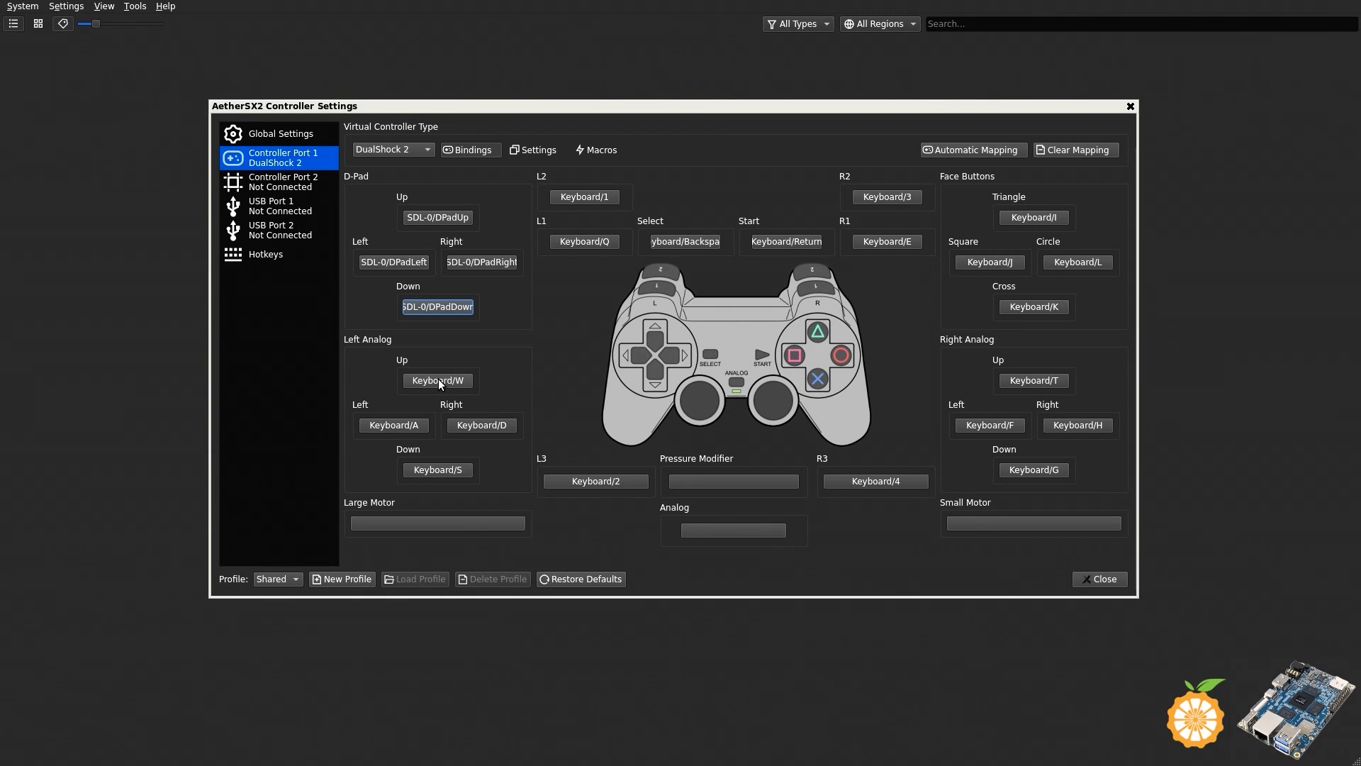
# Bind Left Analog up, down, left and right to -LeftY, +LeftY, -LeftX and +LeftX, and L3 to LeftStick.
pyautogui.click(437, 381)
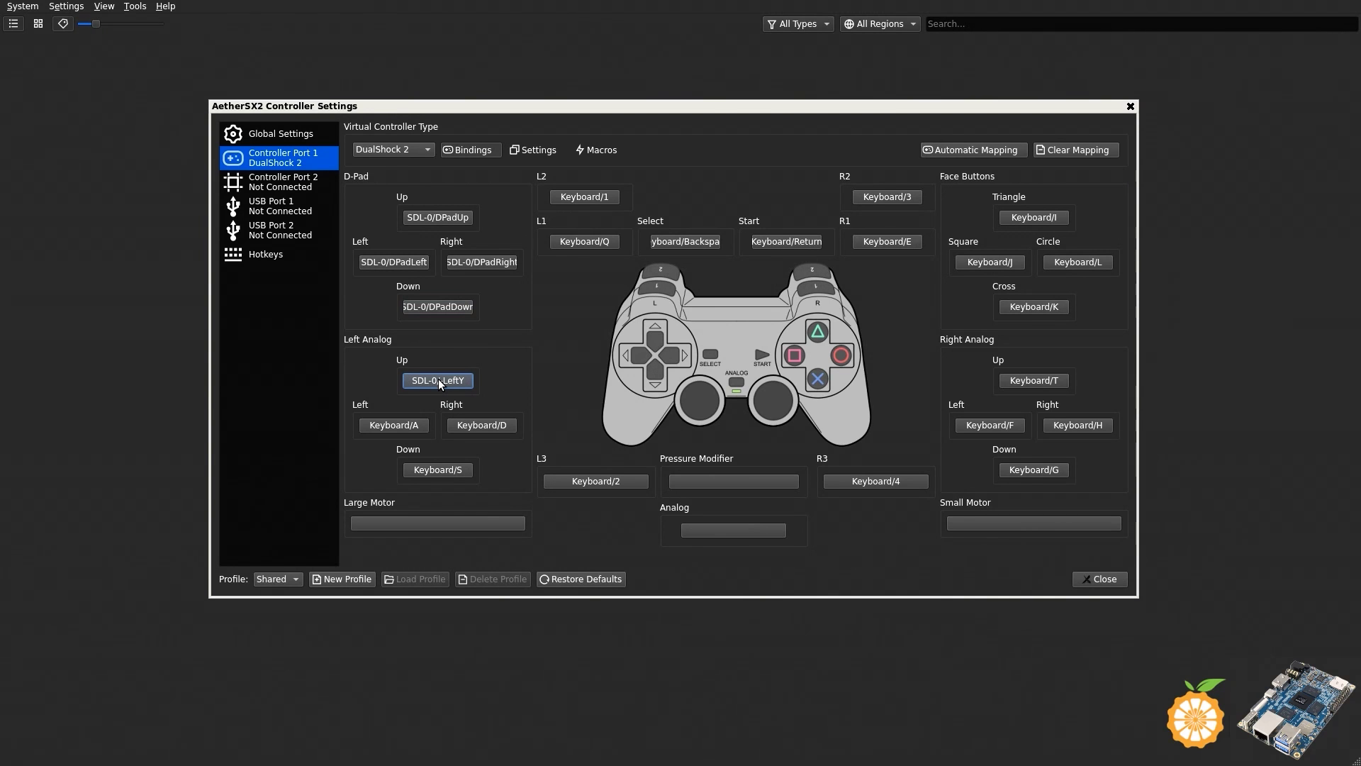
pyautogui.click(440, 468)
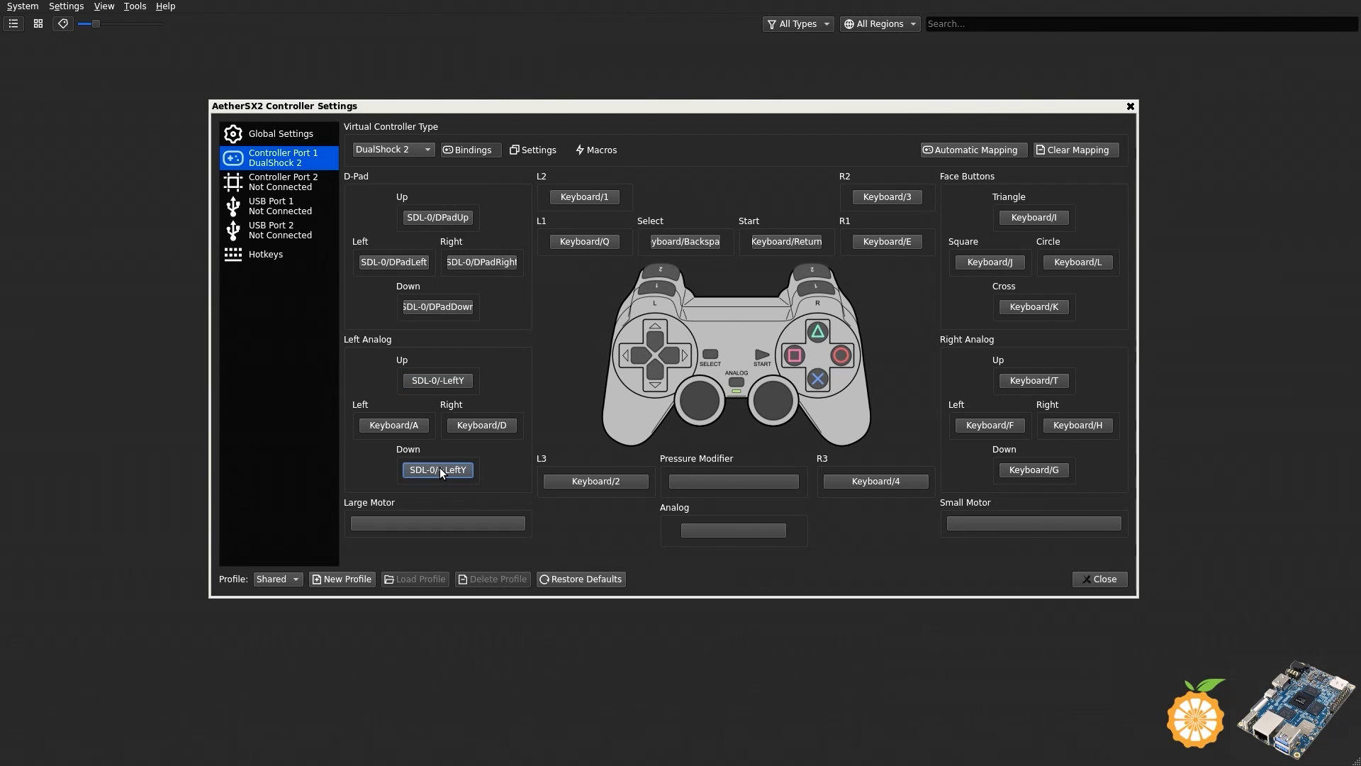
pyautogui.click(414, 426)
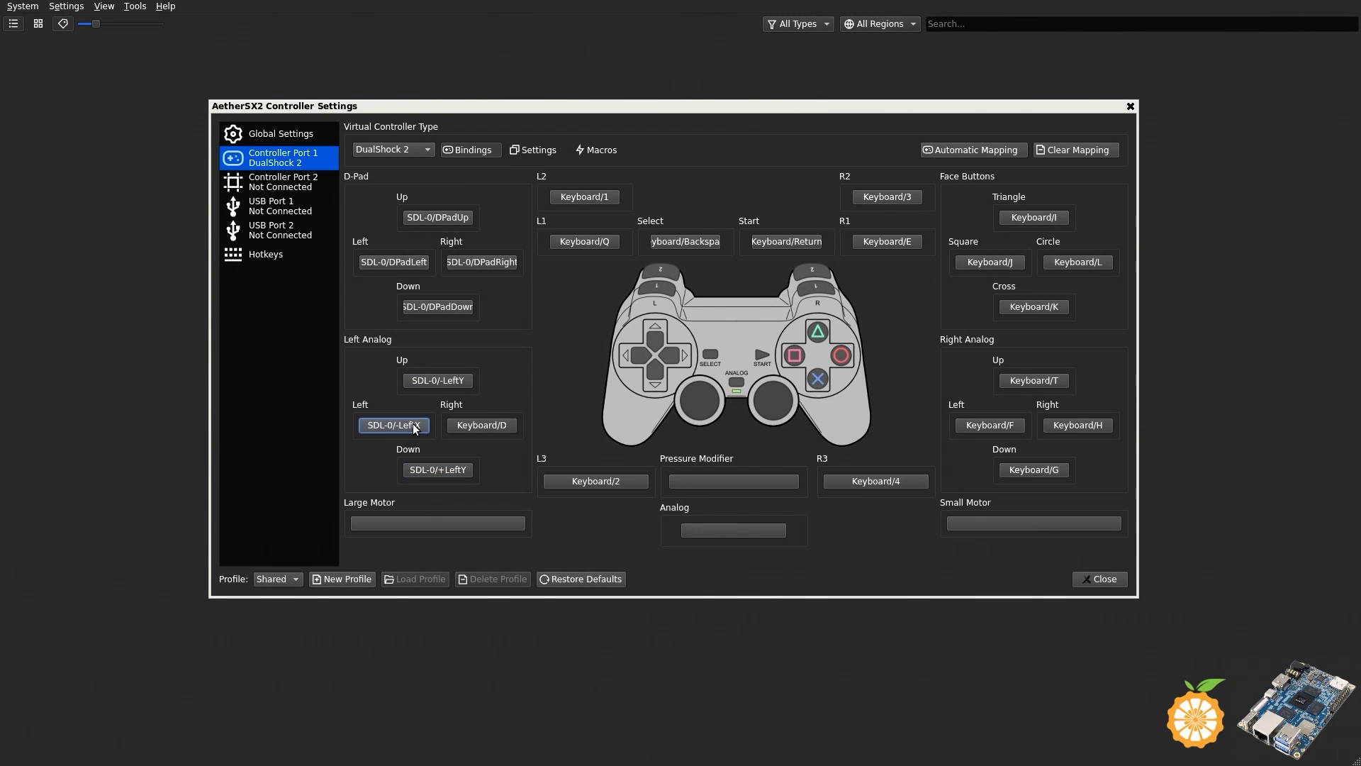
pyautogui.click(475, 424)
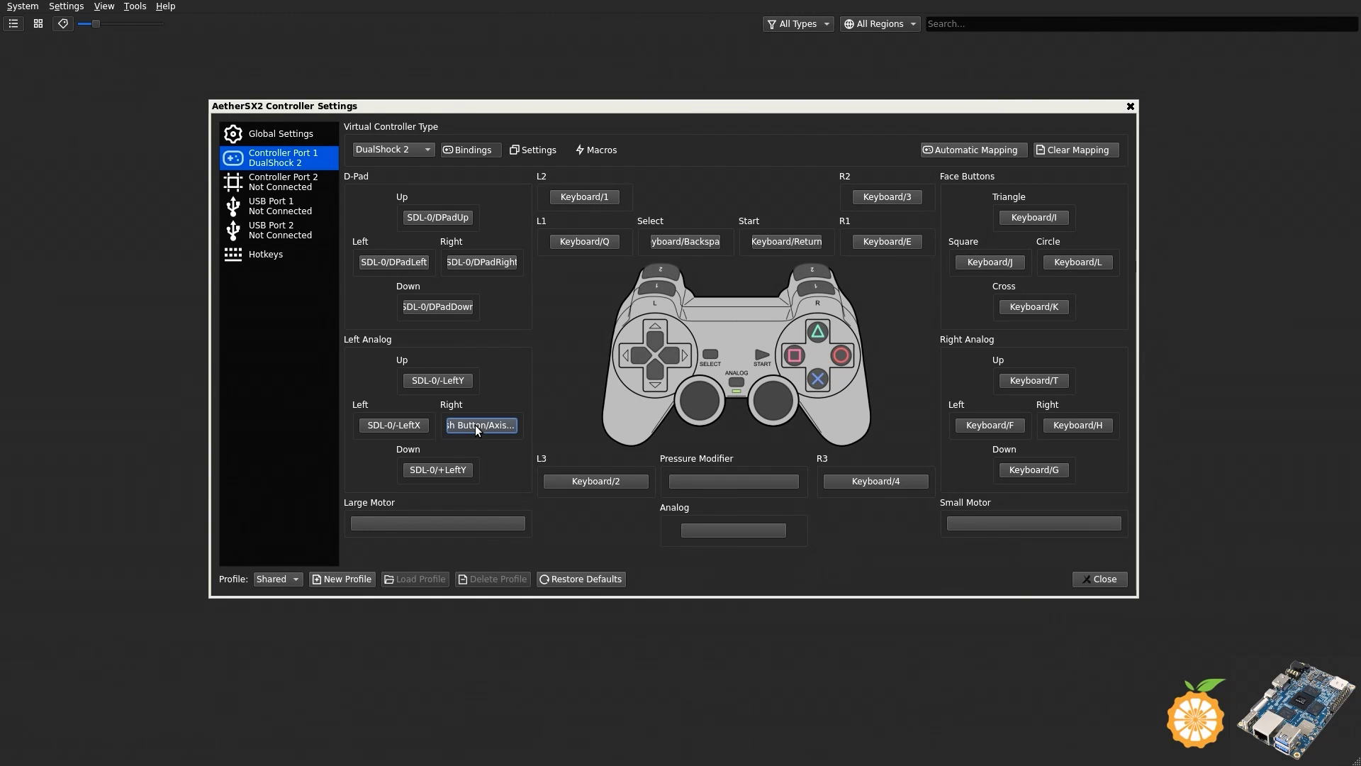
pyautogui.click(576, 480)
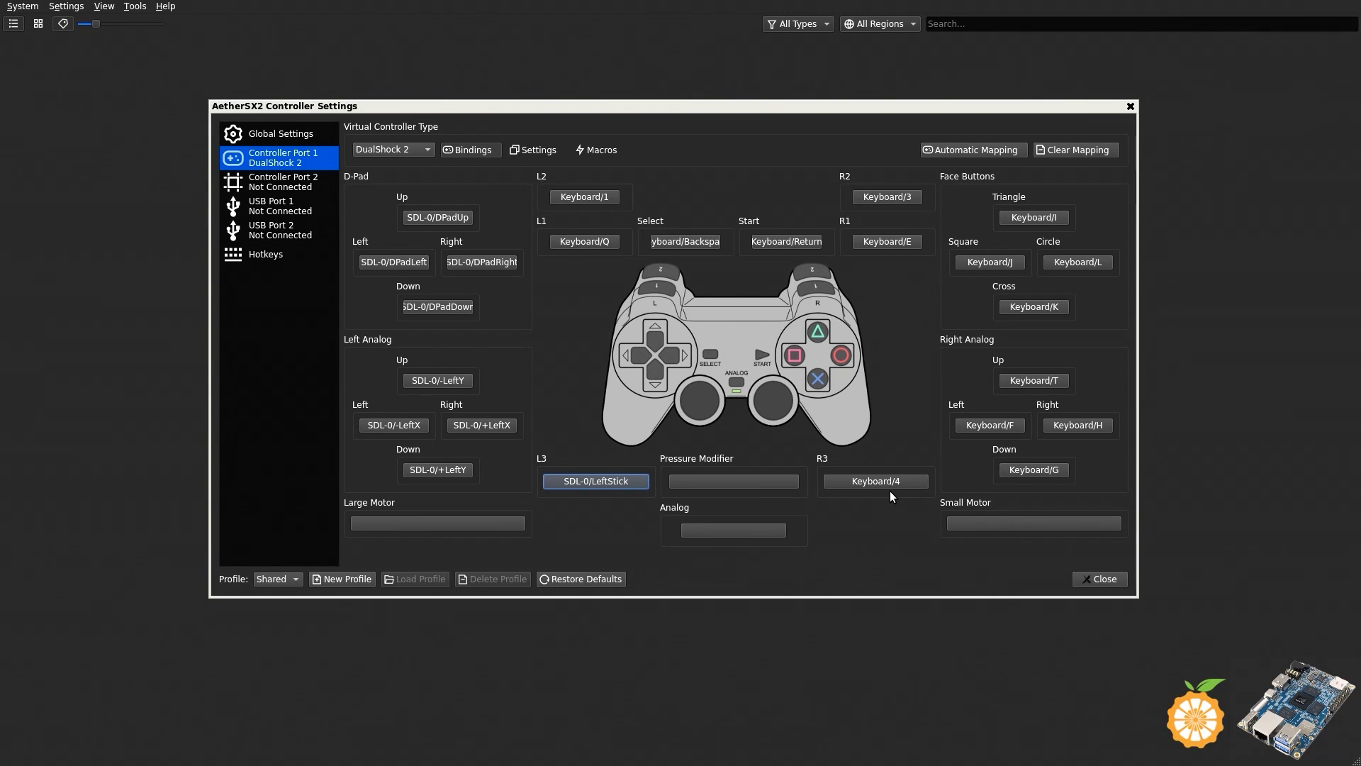
# Bind R3 to RightStick, and Right Analog left, up, right and down to -RightX, -RightY, +RightX and +RightY.
pyautogui.click(869, 482)
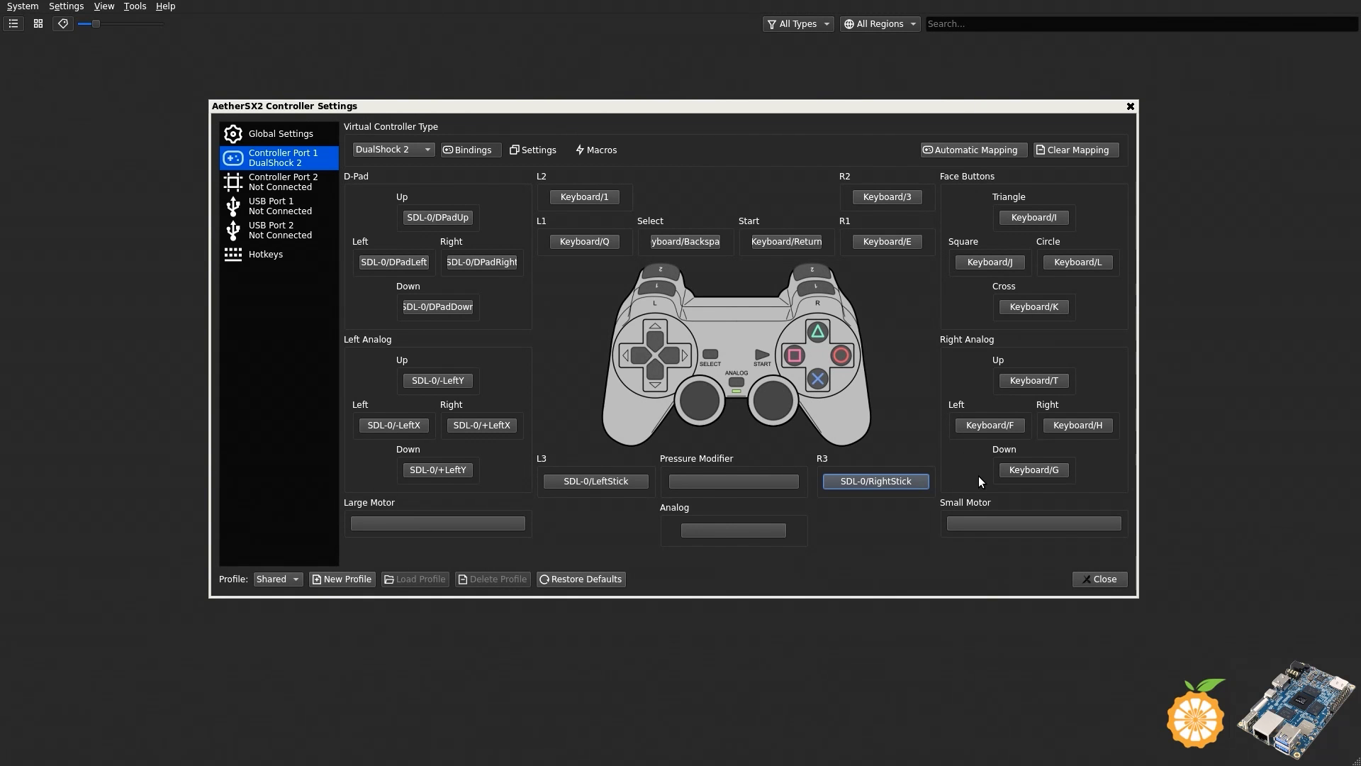
pyautogui.click(991, 424)
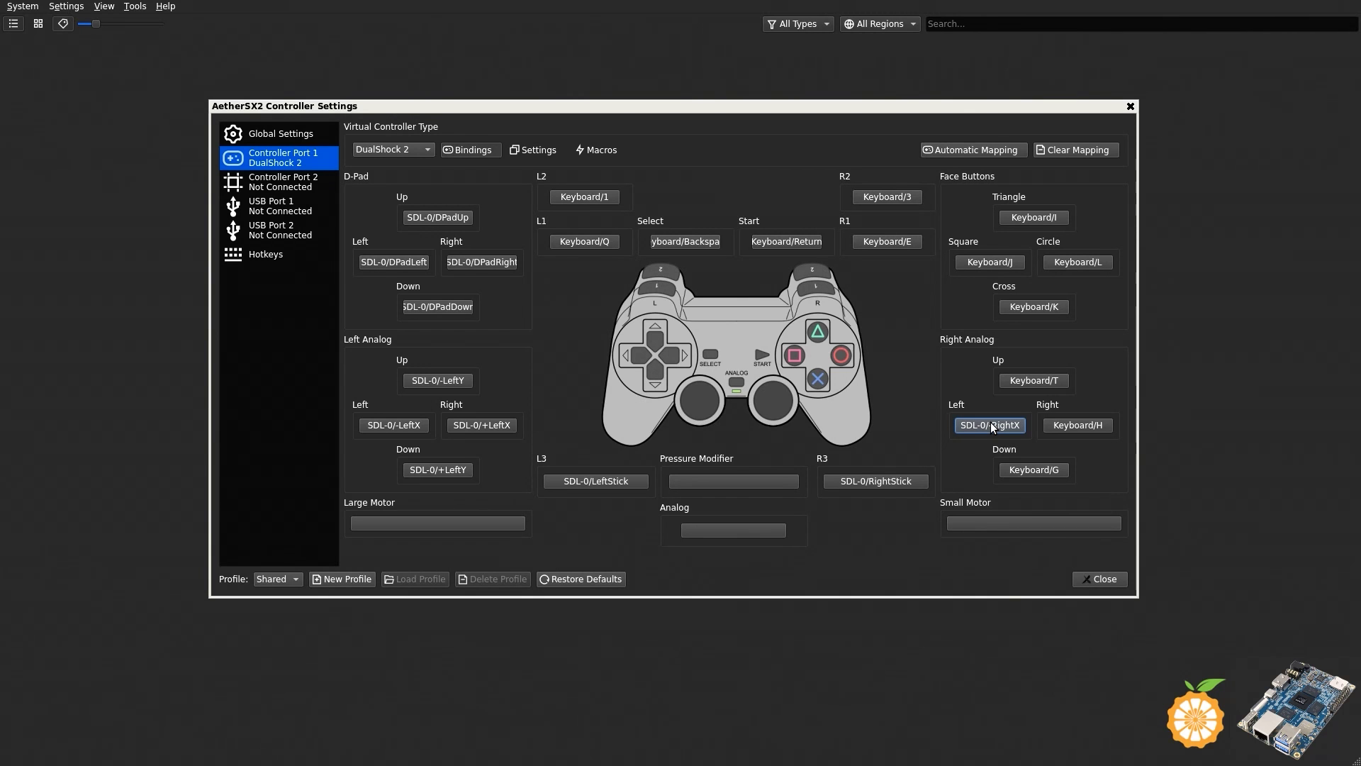
pyautogui.click(1036, 383)
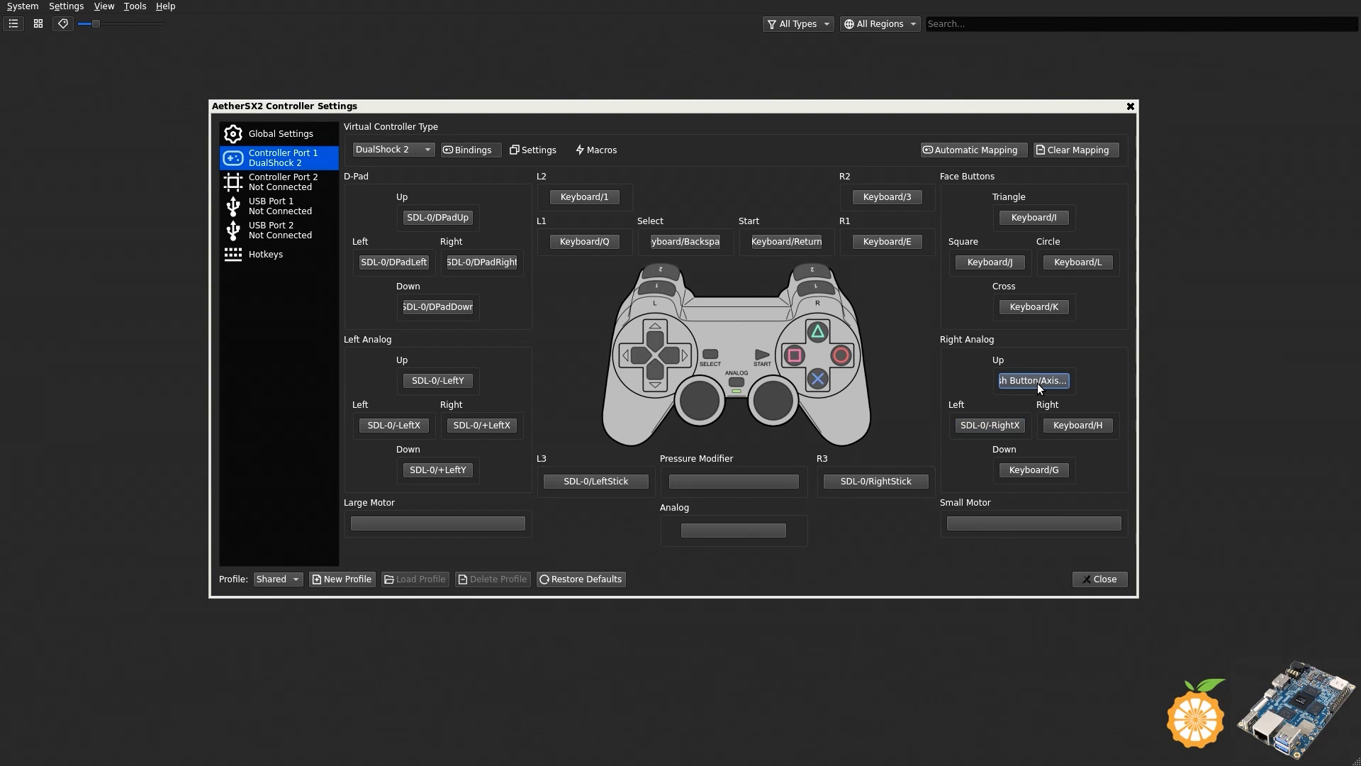
pyautogui.click(1060, 424)
pyautogui.click(1040, 468)
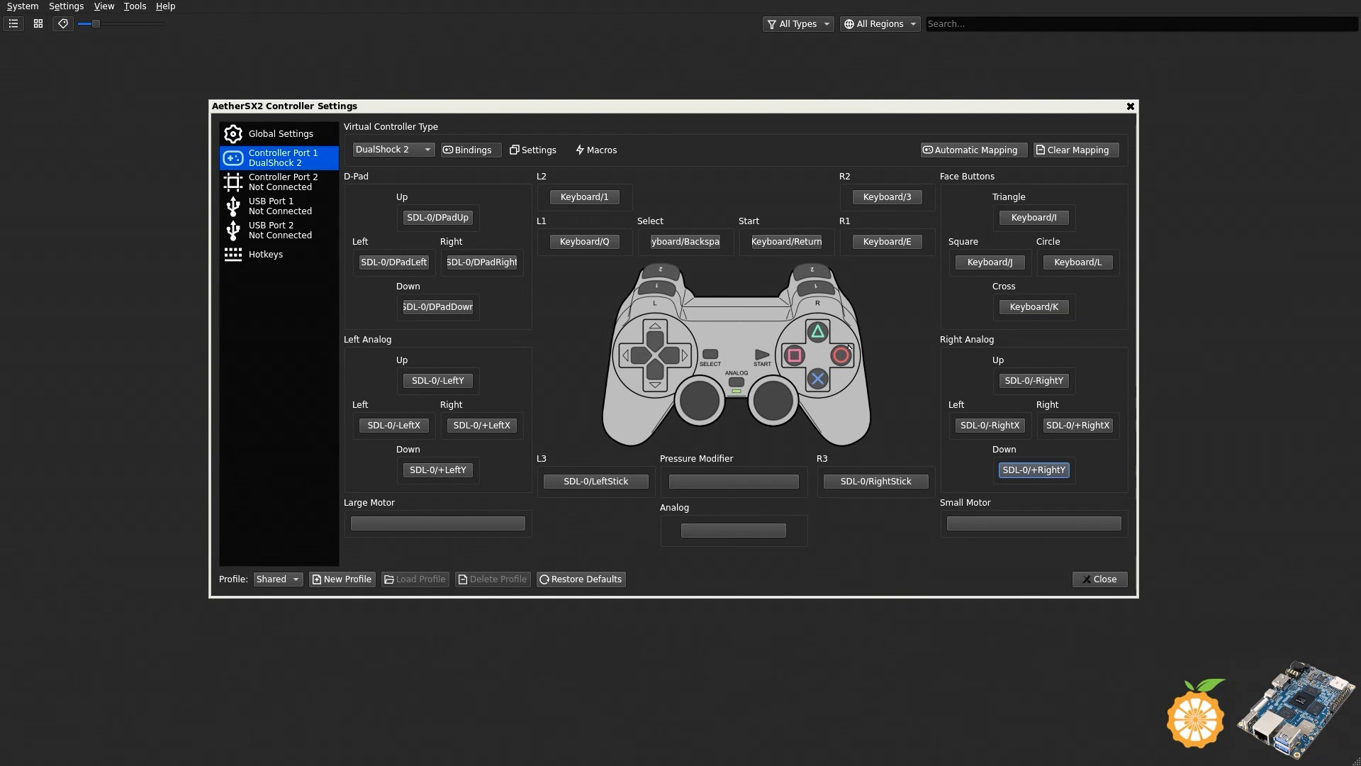
# Bind the face buttons Cross, Square, Circle and Triangle to the gamepad's A, X, B and Y.
pyautogui.click(1022, 309)
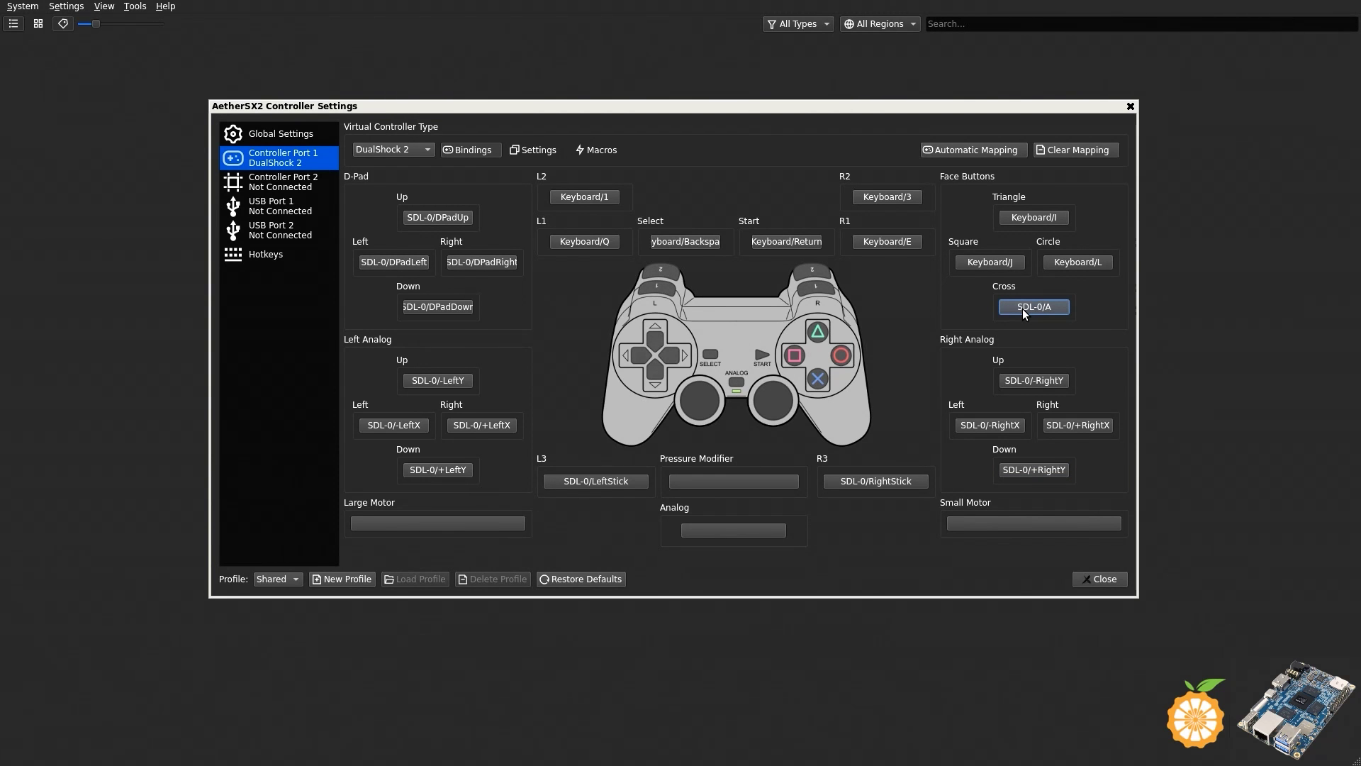
pyautogui.click(988, 260)
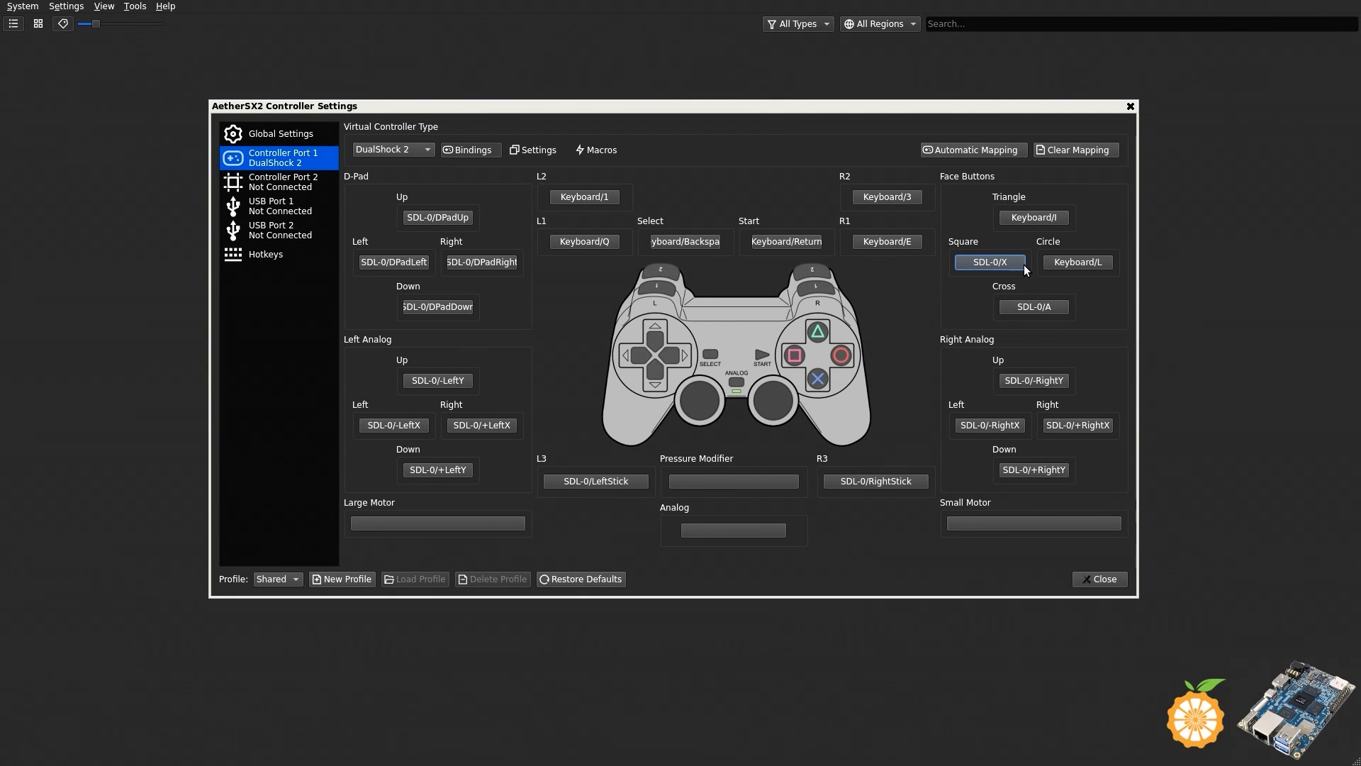
pyautogui.click(1088, 262)
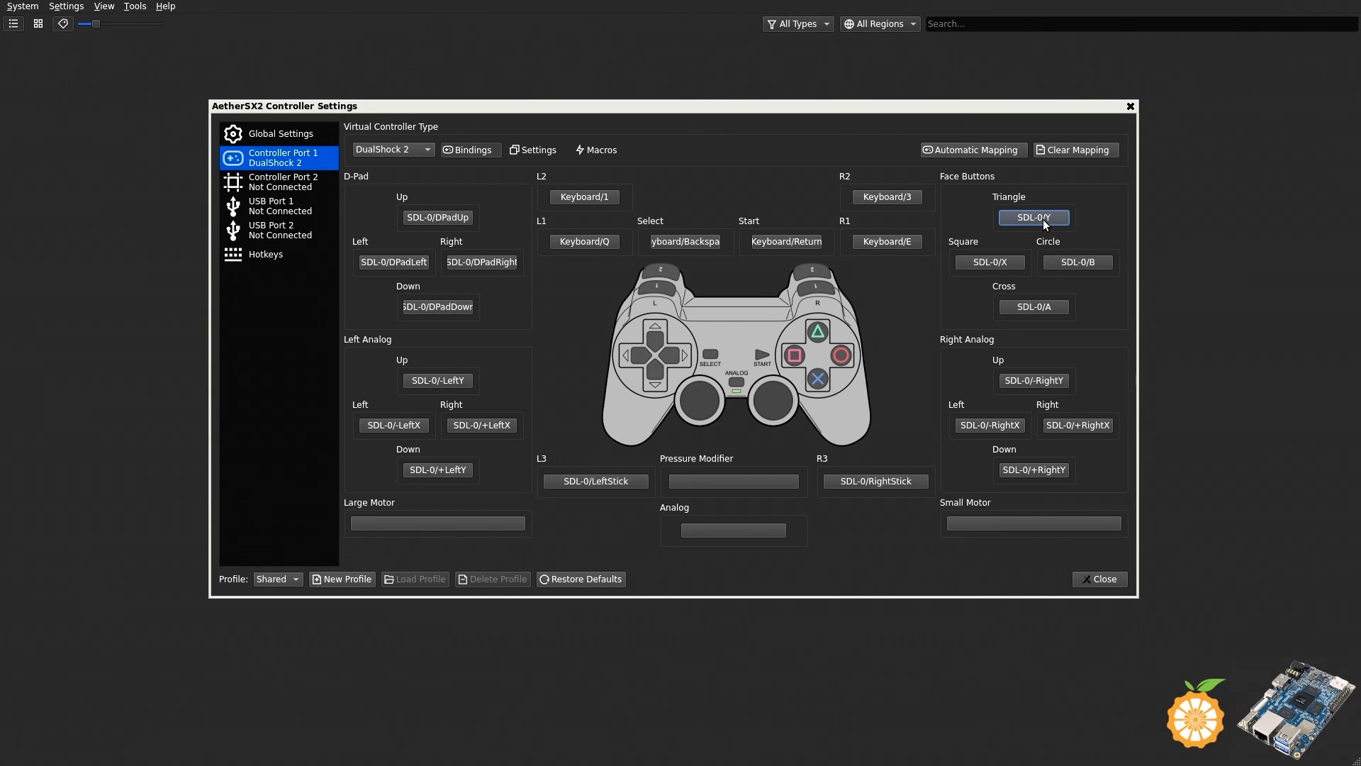
# Bind R1 and L1 to the gamepad's shoulder buttons, Start to Start, Select to Back, and L2 and R2 to the left and right triggers.
pyautogui.click(873, 243)
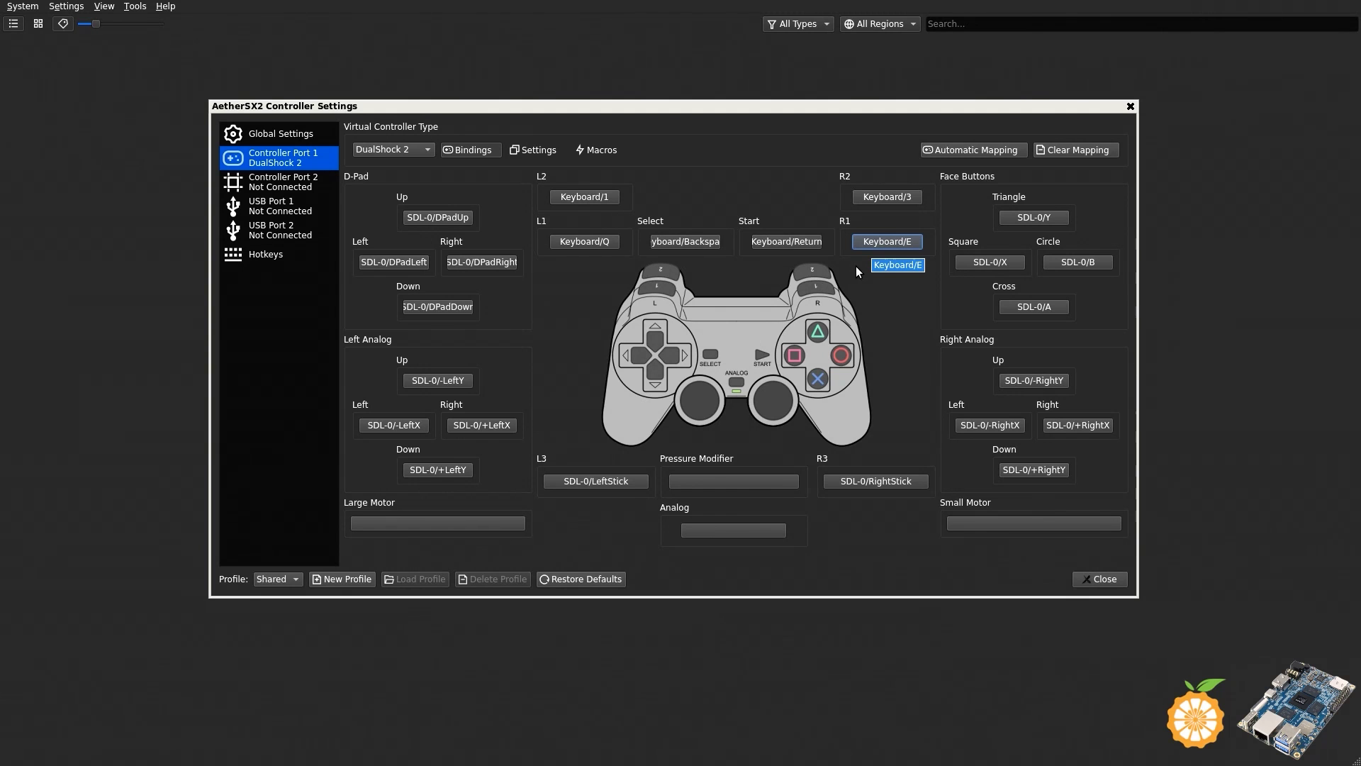
pyautogui.click(879, 242)
pyautogui.click(796, 241)
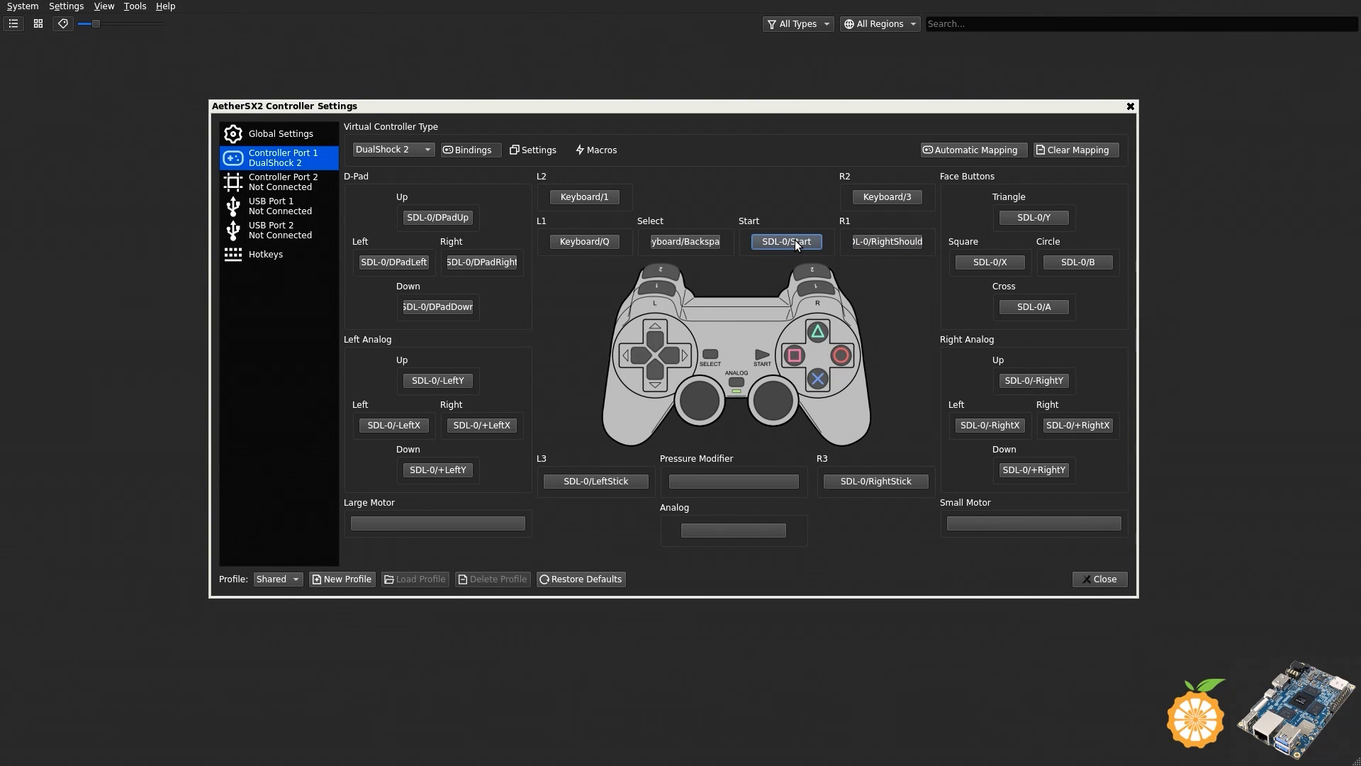
pyautogui.click(698, 242)
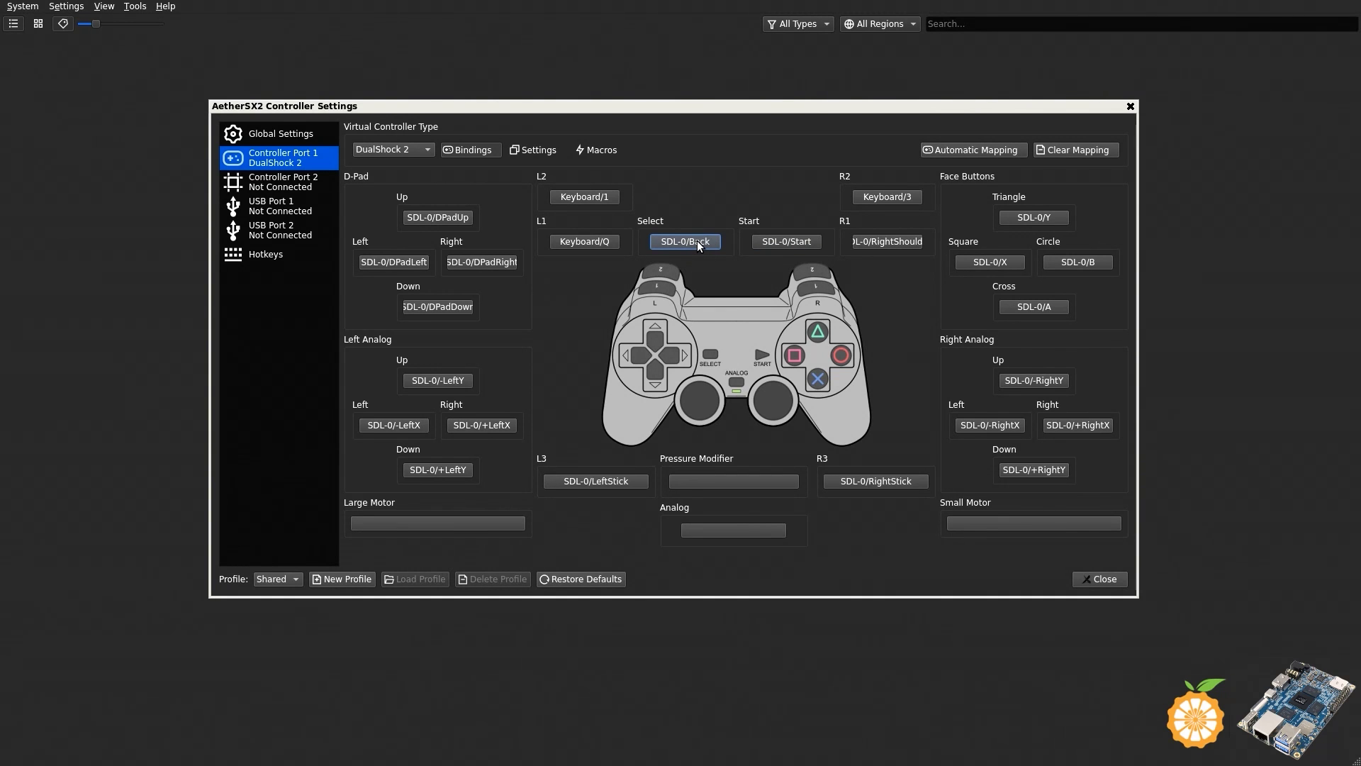
pyautogui.click(598, 242)
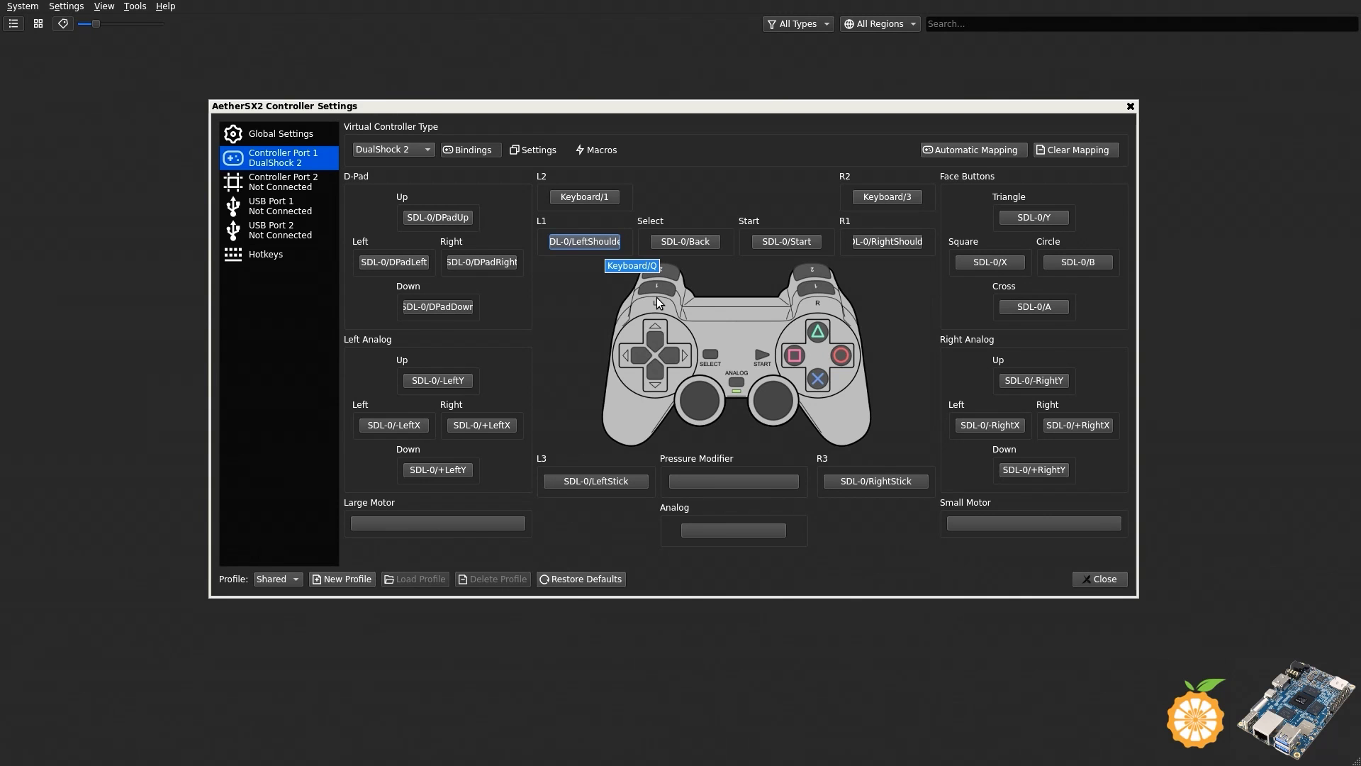
pyautogui.click(602, 199)
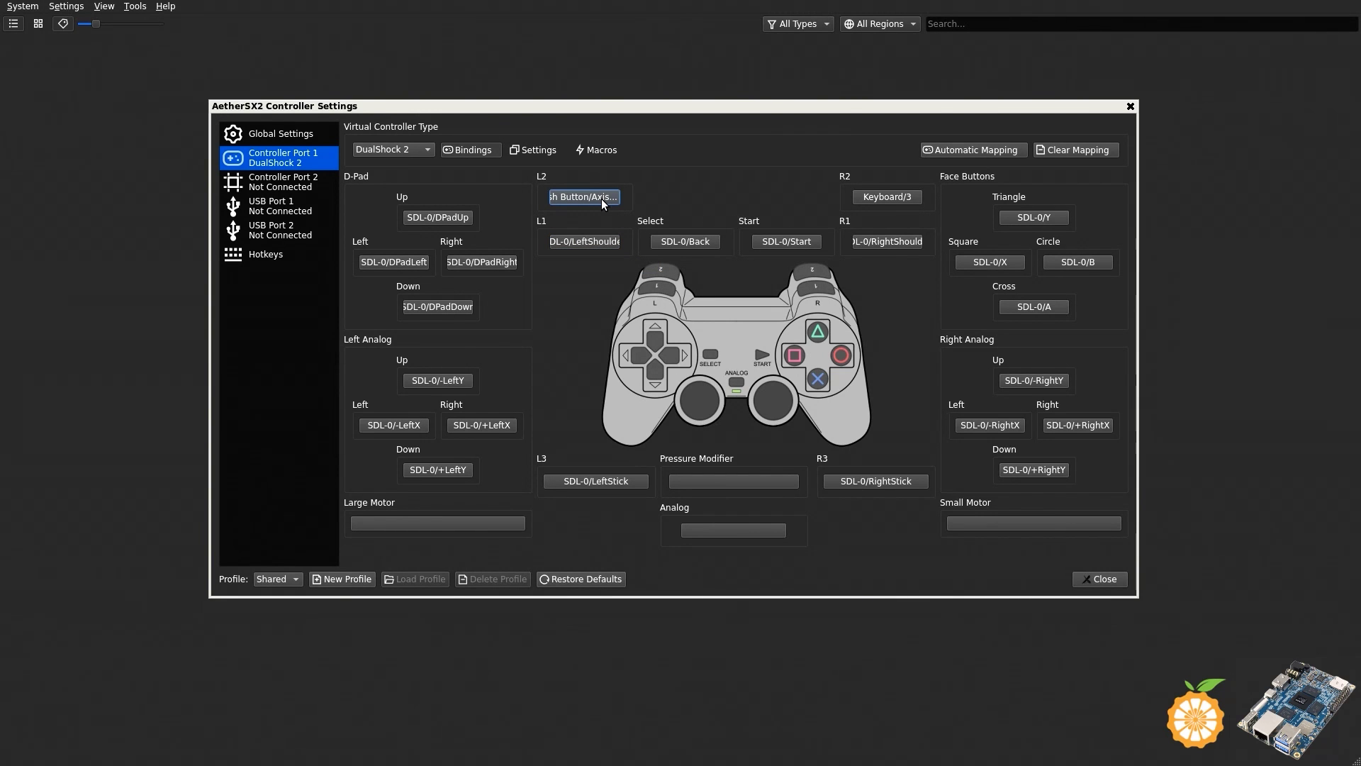
pyautogui.click(891, 195)
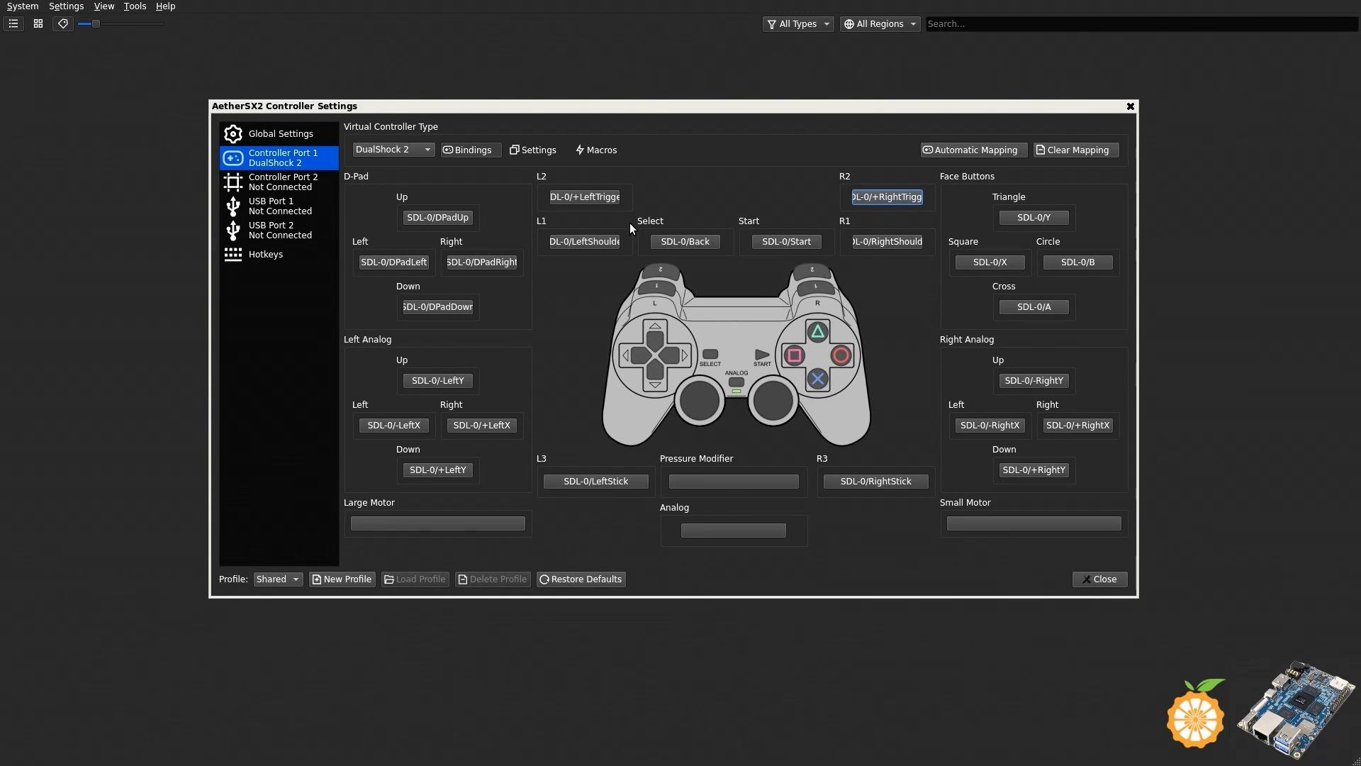
# Review the DualShock 2 settings for Controller Port 1, including the Invert Left Stick options, keeping Not Inverted.
pyautogui.click(532, 154)
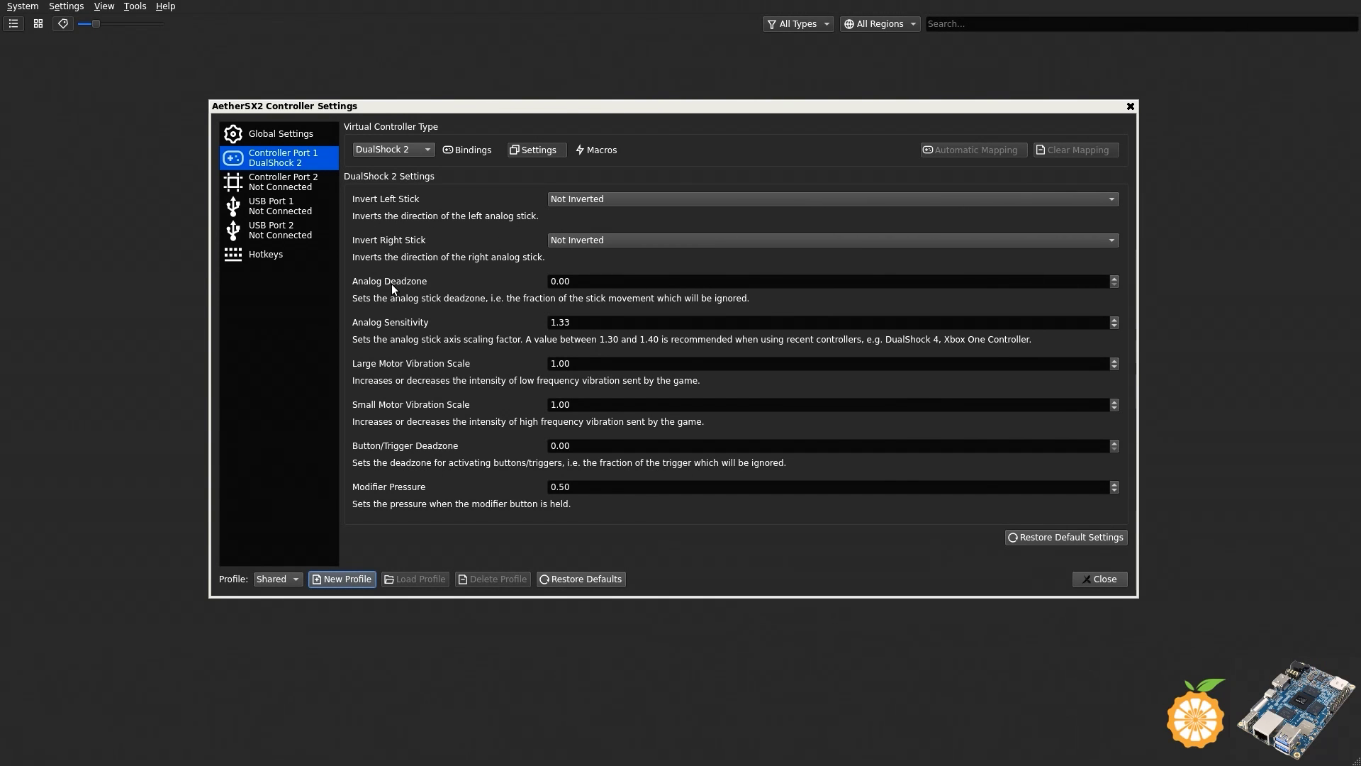
pyautogui.click(651, 198)
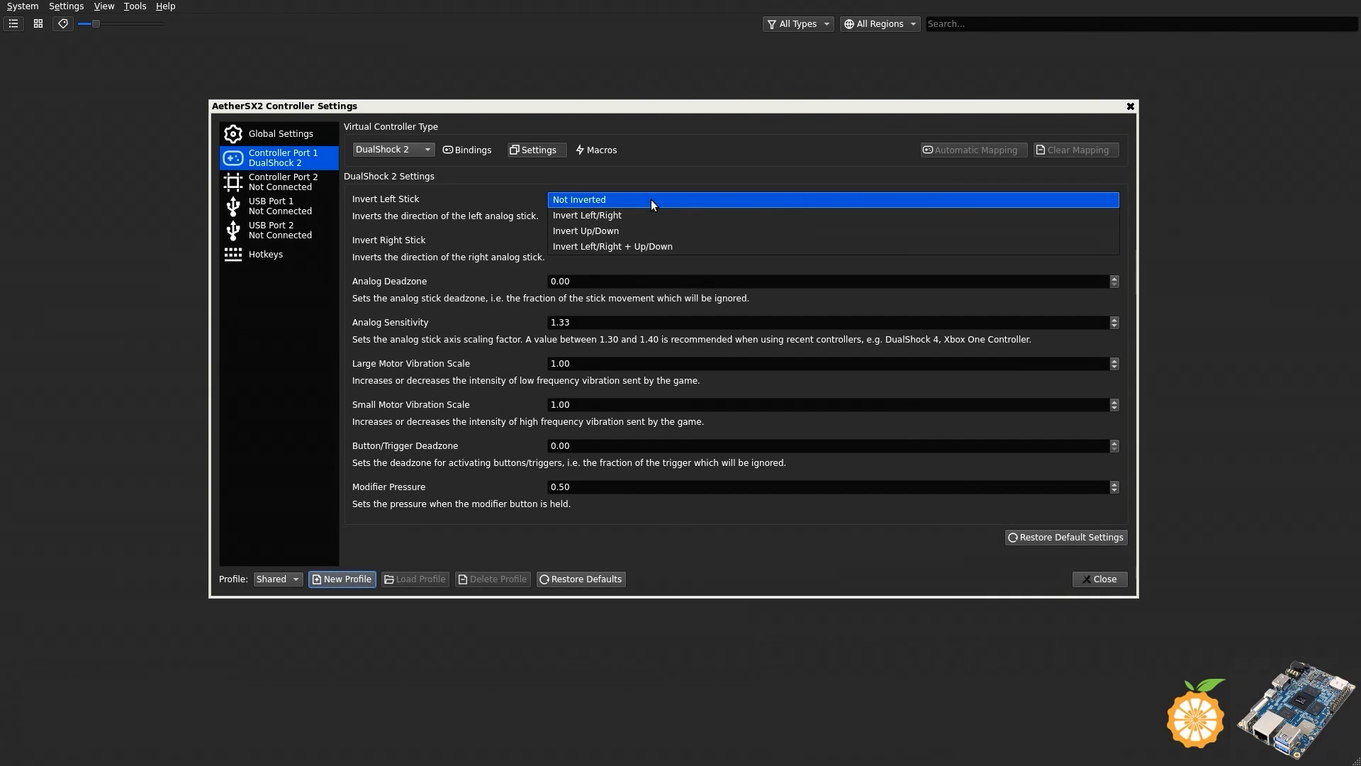
pyautogui.click(696, 168)
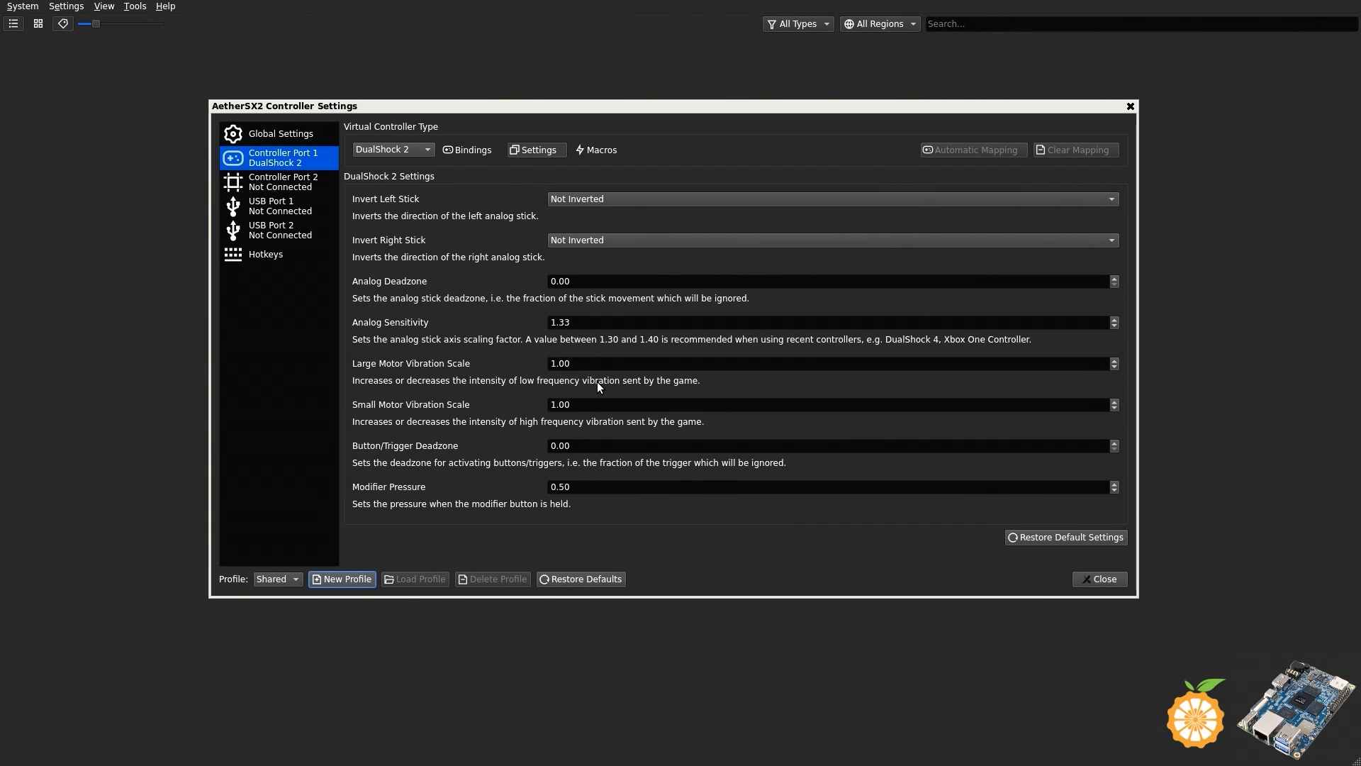
# Review the DualShock 2 macro options for Controller Port 1, including the buttons available for Macro 1, and return to the bindings.
pyautogui.click(604, 150)
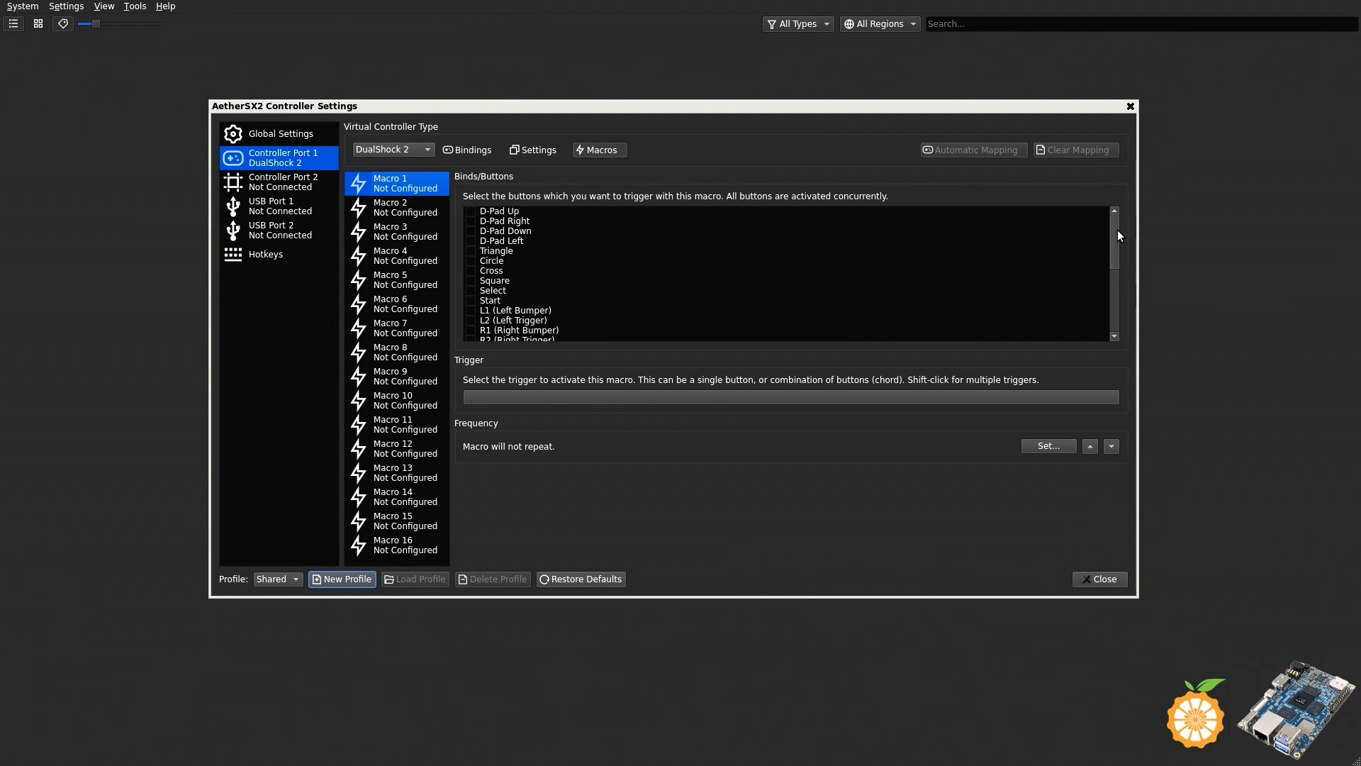
pyautogui.moveTo(1117, 229); pyautogui.dragTo(1109, 194)
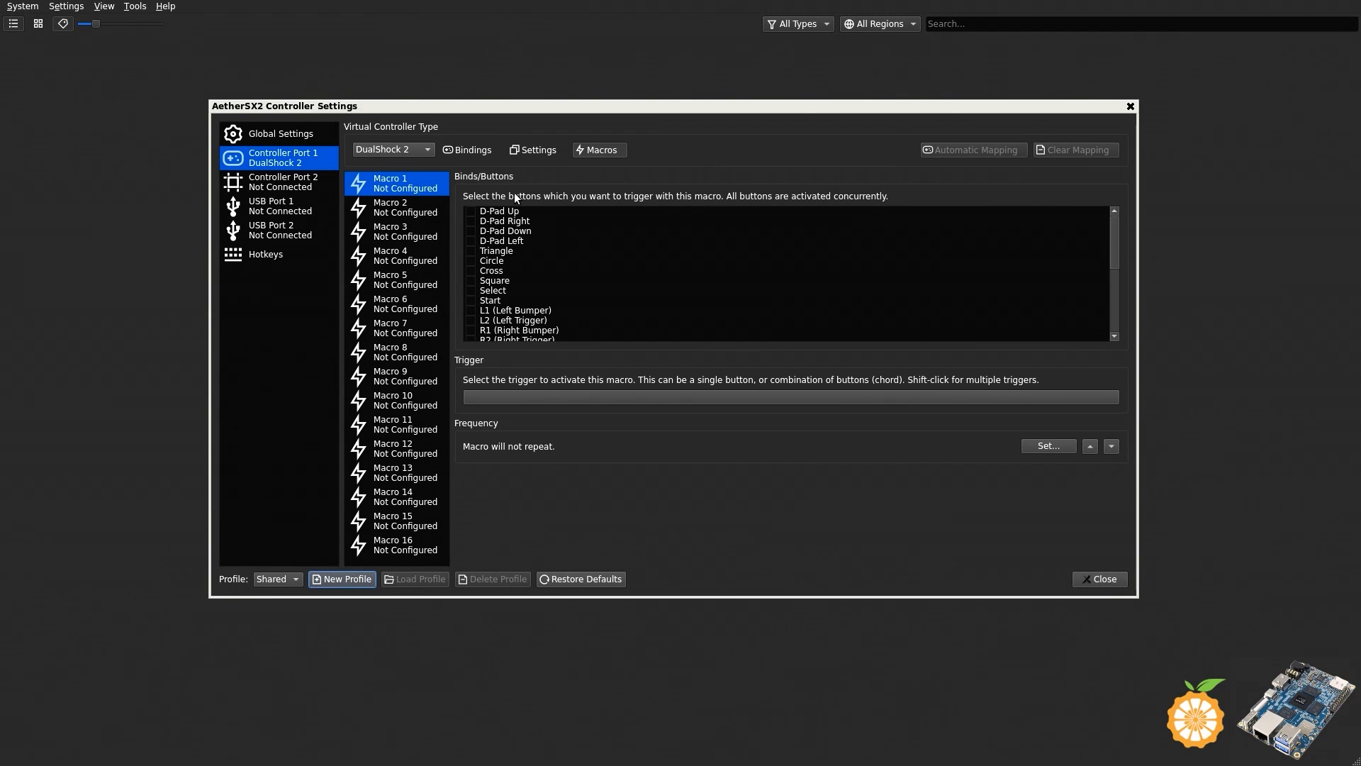
pyautogui.click(476, 153)
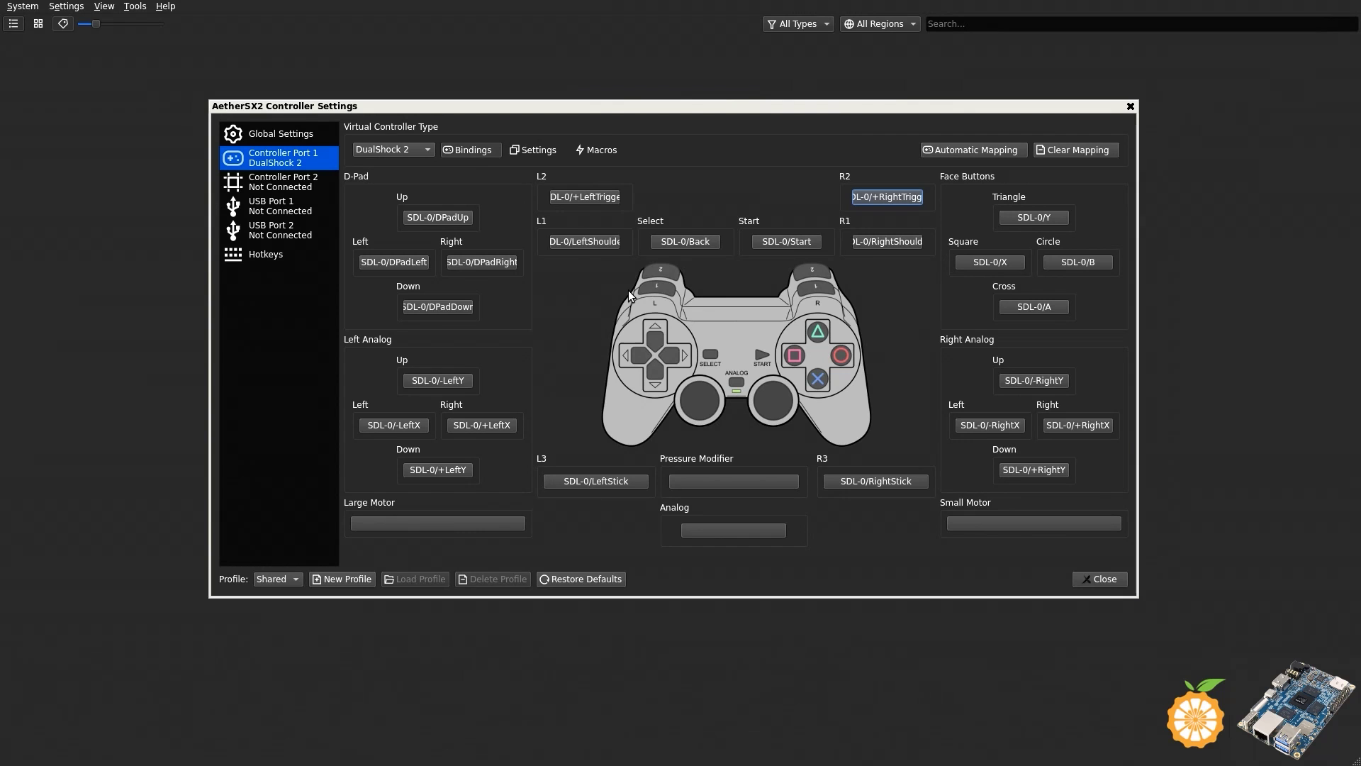
# Check the virtual controller types available for Controller Port 2 without assigning one.
pyautogui.click(282, 187)
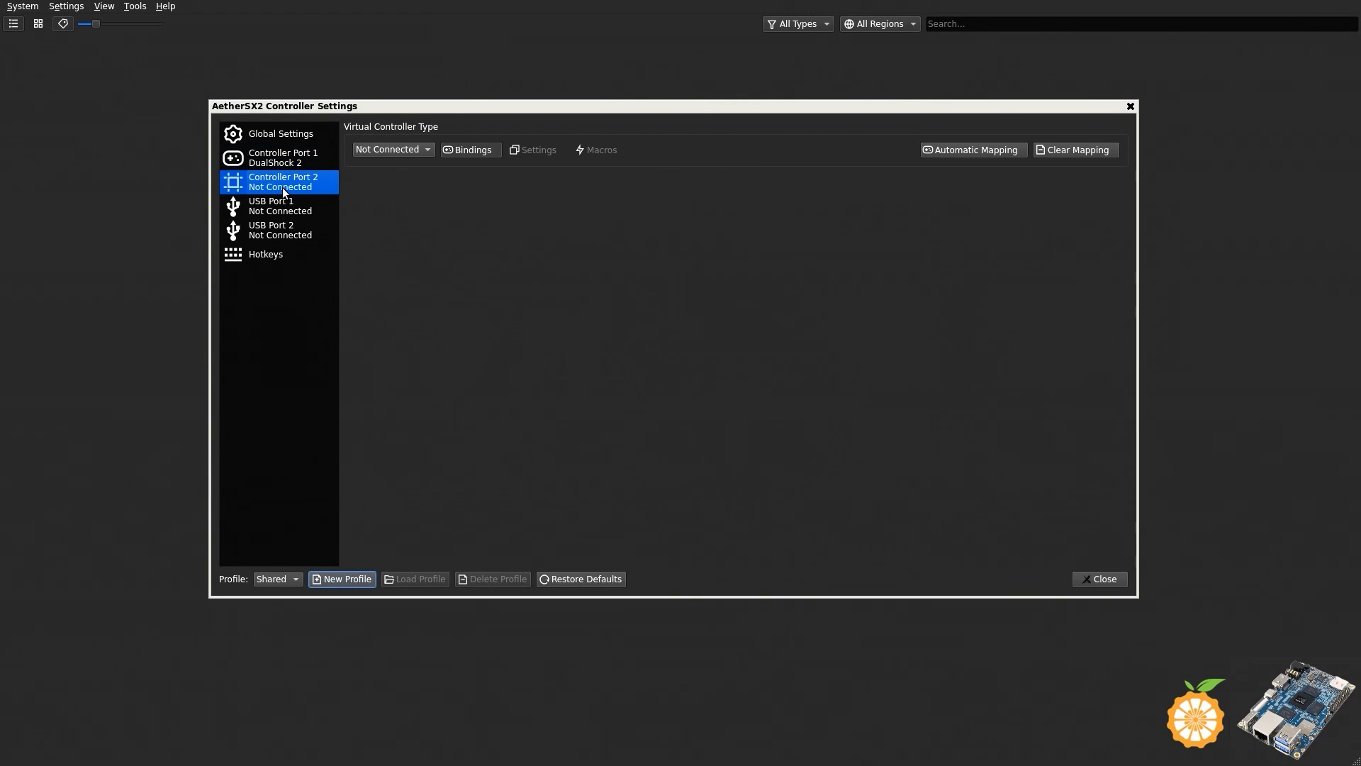
pyautogui.click(427, 151)
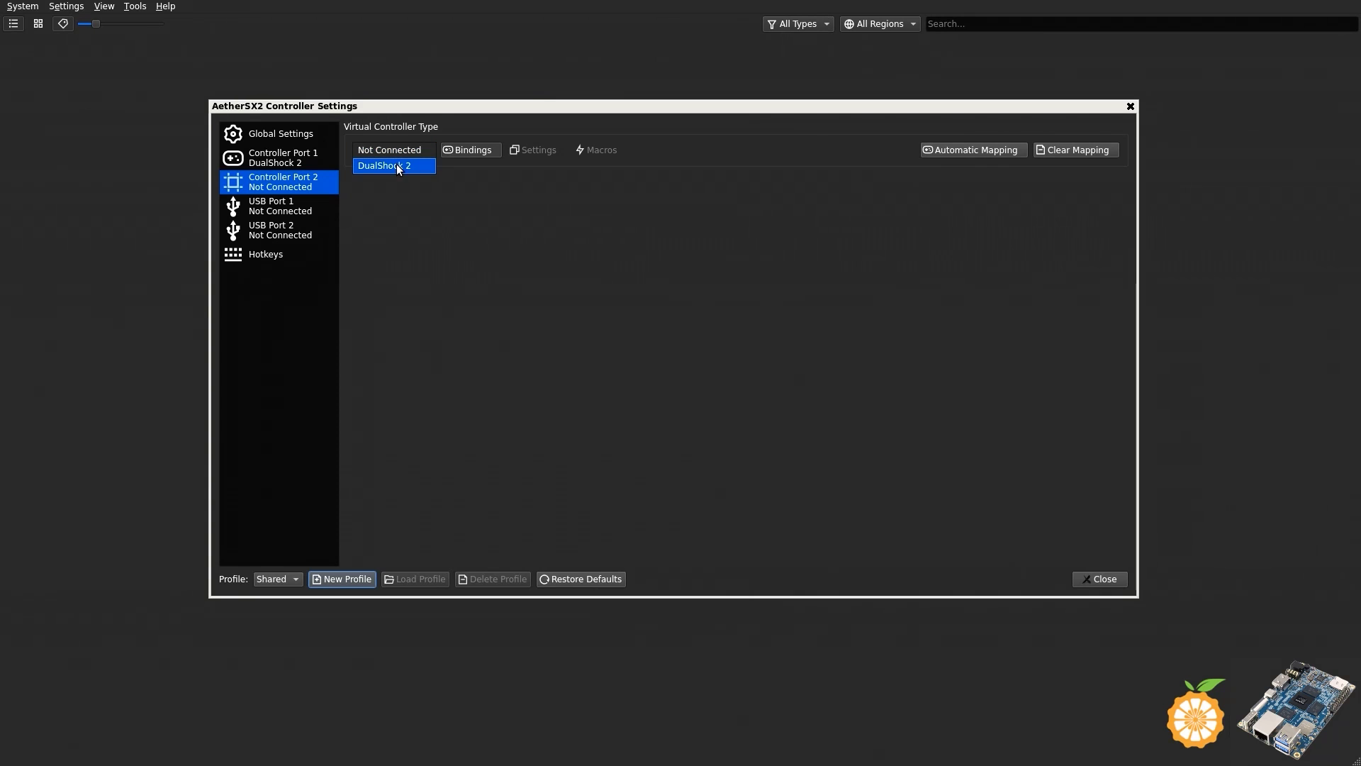
pyautogui.click(269, 308)
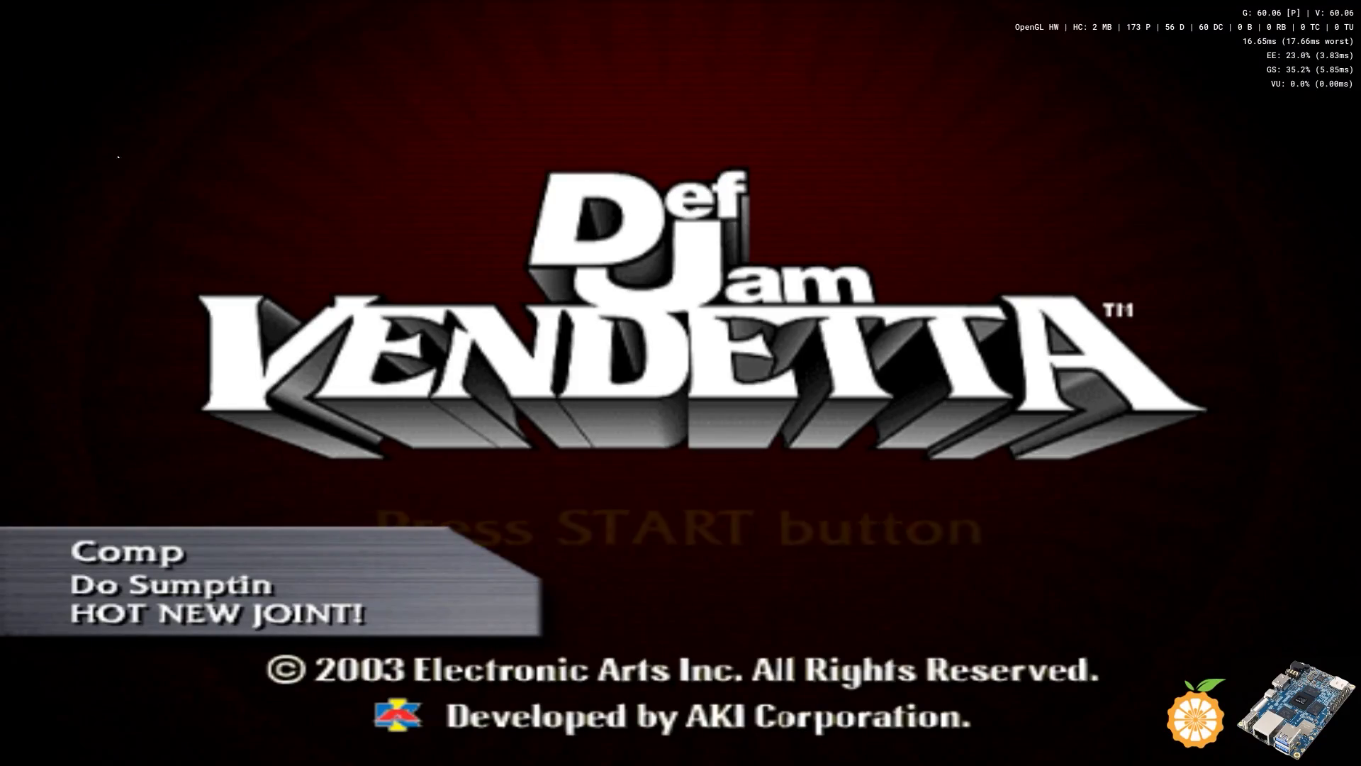
# Start Def Jam Vendetta from its title screen, create the player 1 profile AAA and continue into the game.
pyautogui.press('Return')
pyautogui.press('Return')
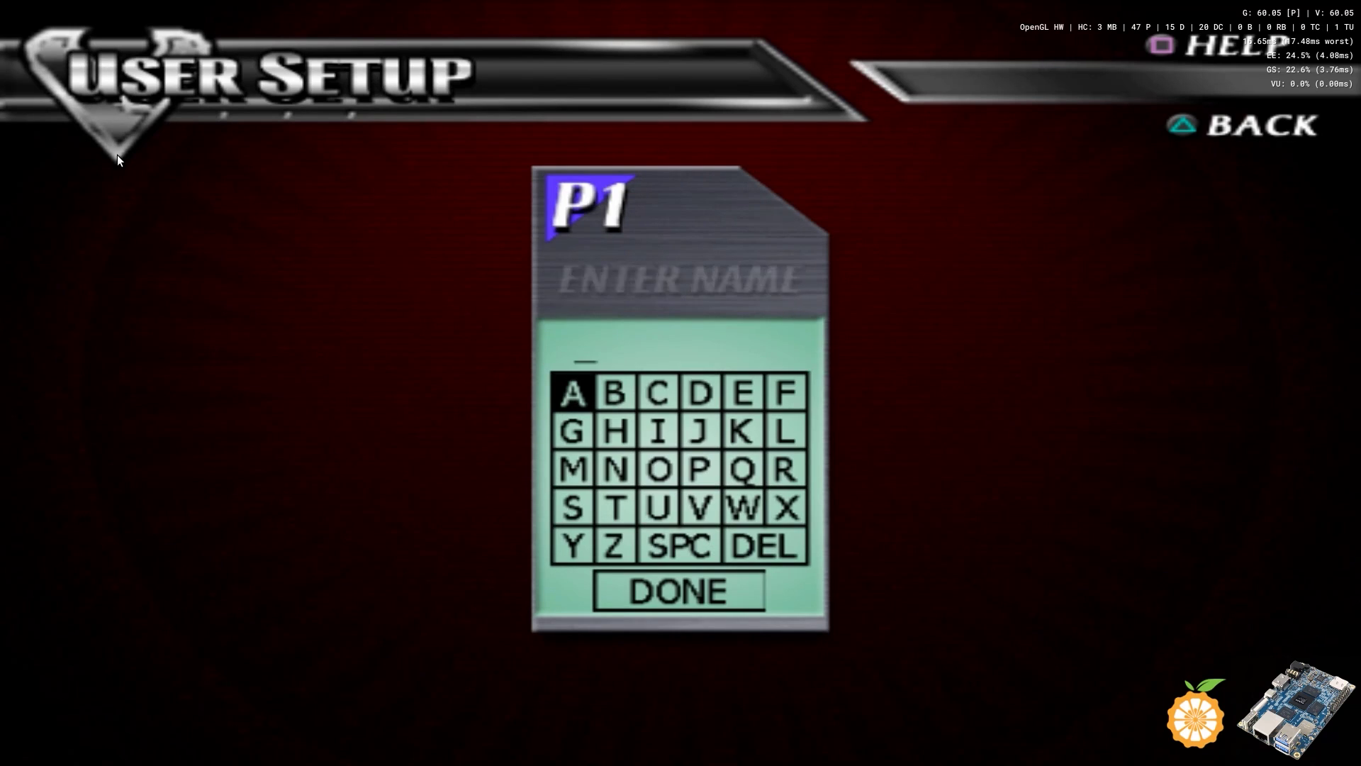
pyautogui.press('Return')
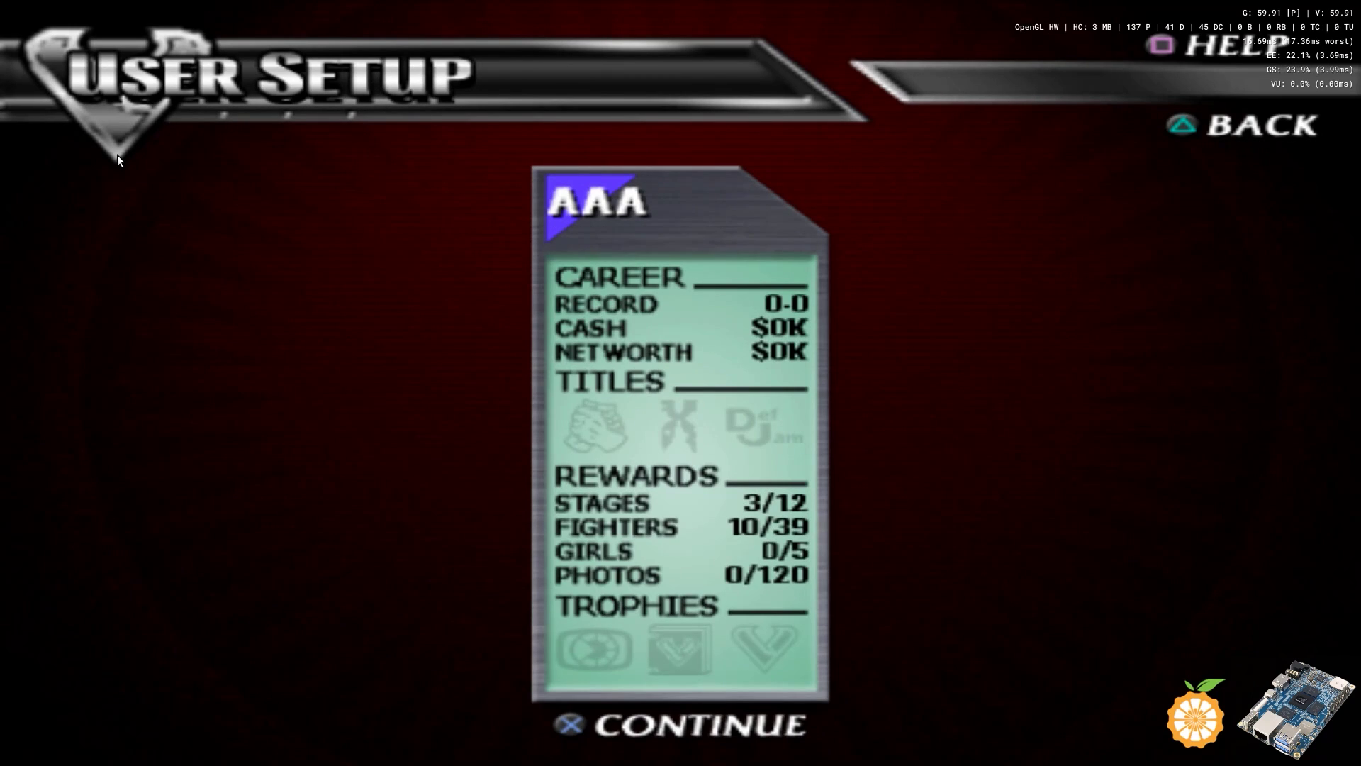
pyautogui.press('Return')
pyautogui.press('Return')
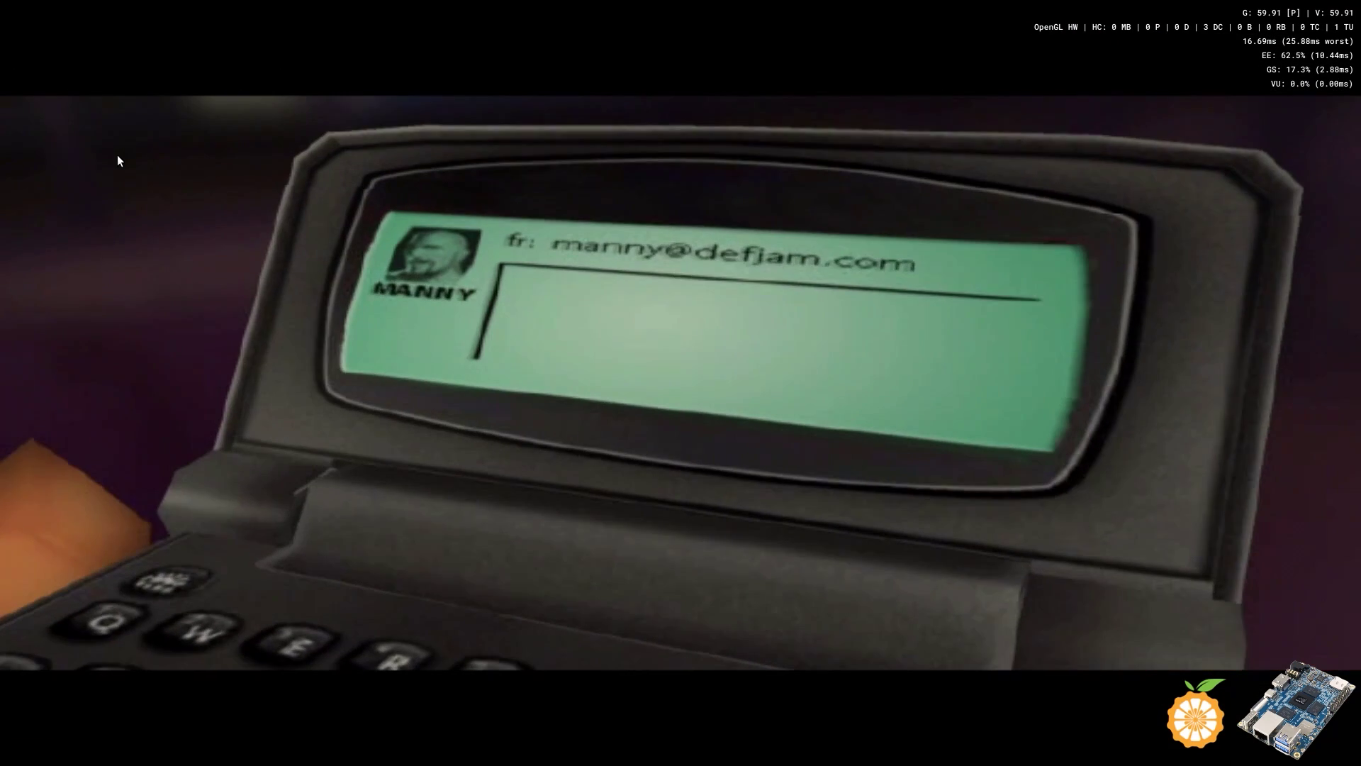